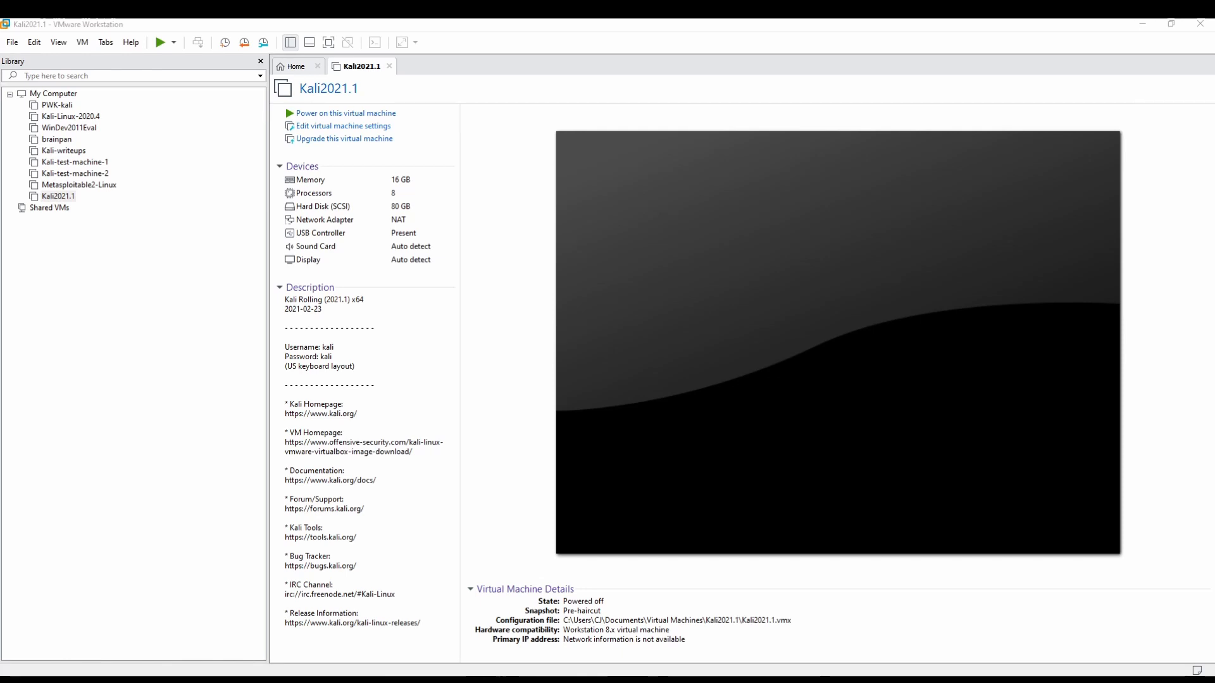
Step: Switch from the Kali2021.1 VM summary to the DuckDuckGo results for downloading Kali
key("alt+Tab")
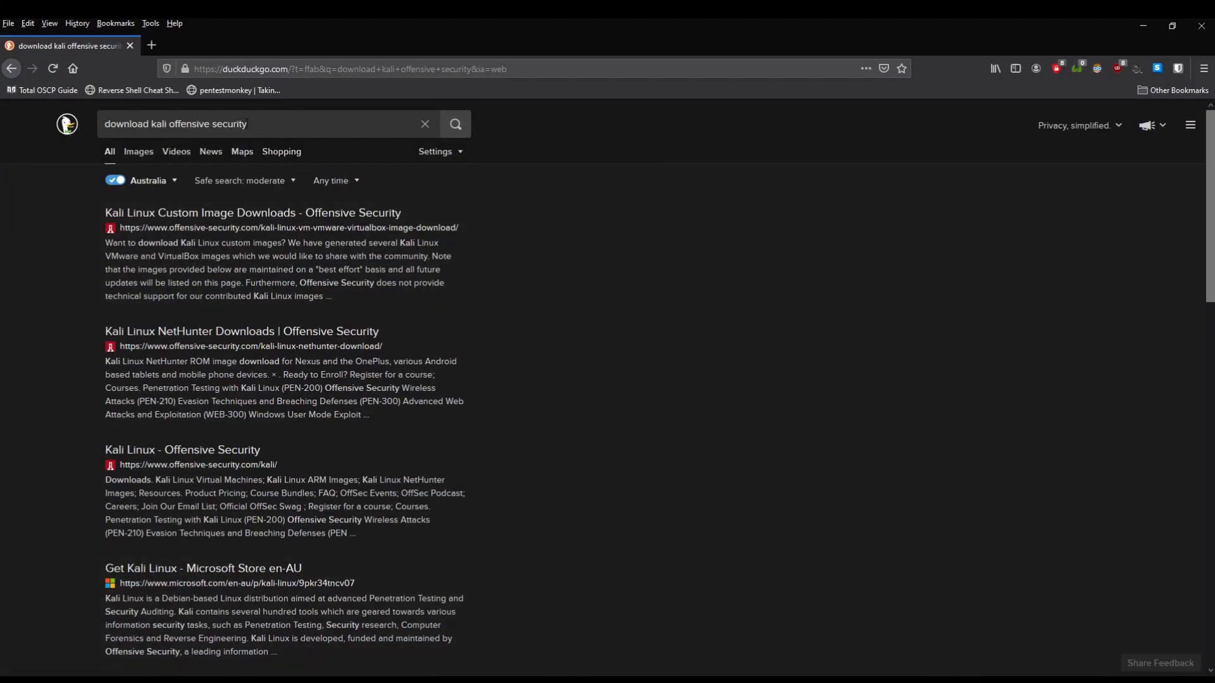
Step: Save the Kali Linux VMware 64-Bit 7z image from Offensive Security's Kali VMware images page
left_click_drag(248, 123, 61, 196)
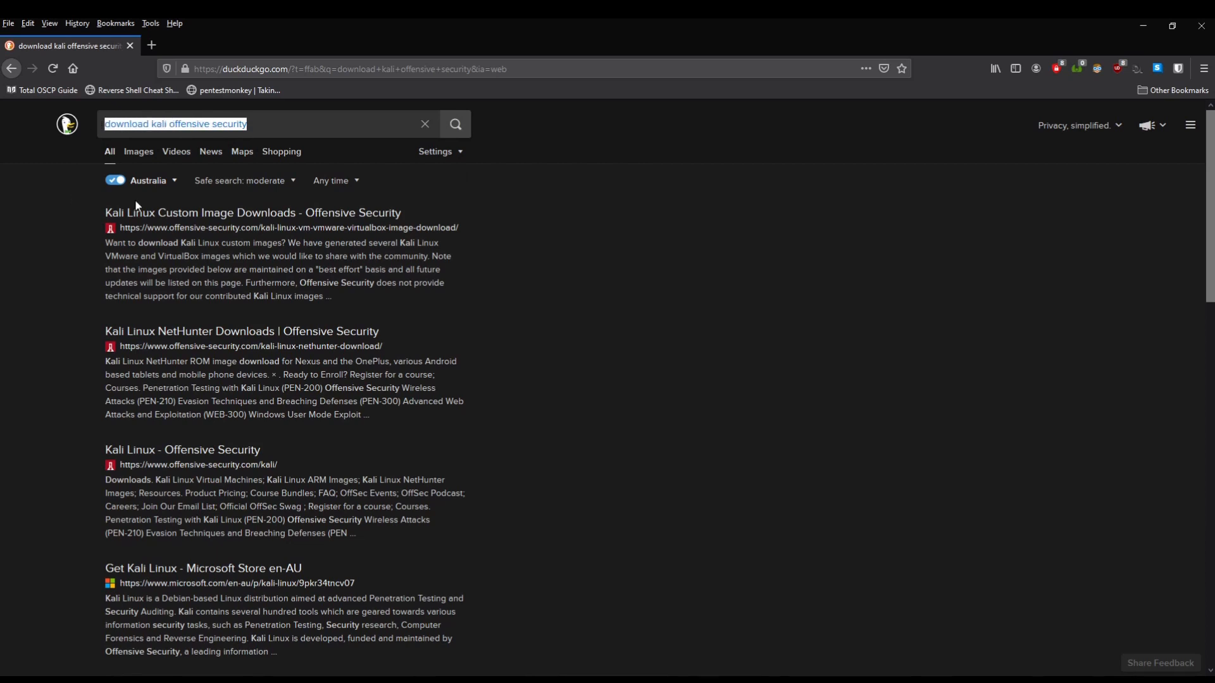
left_click(196, 215)
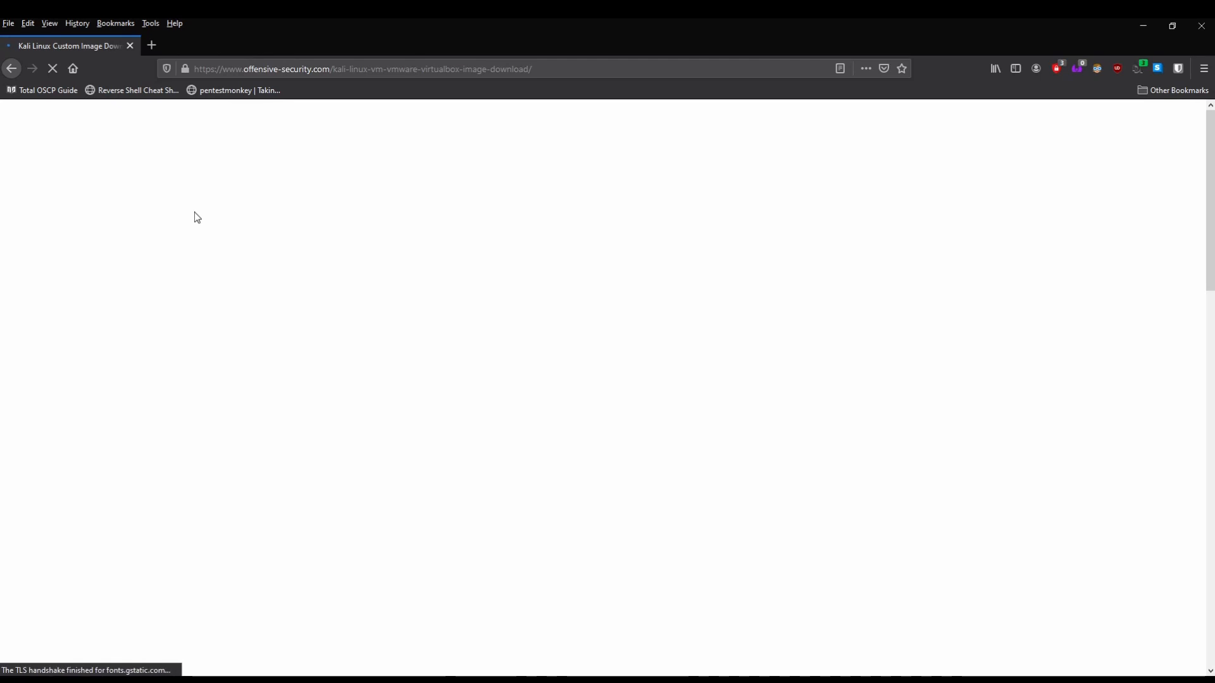
scroll(252, 330, "down", 5)
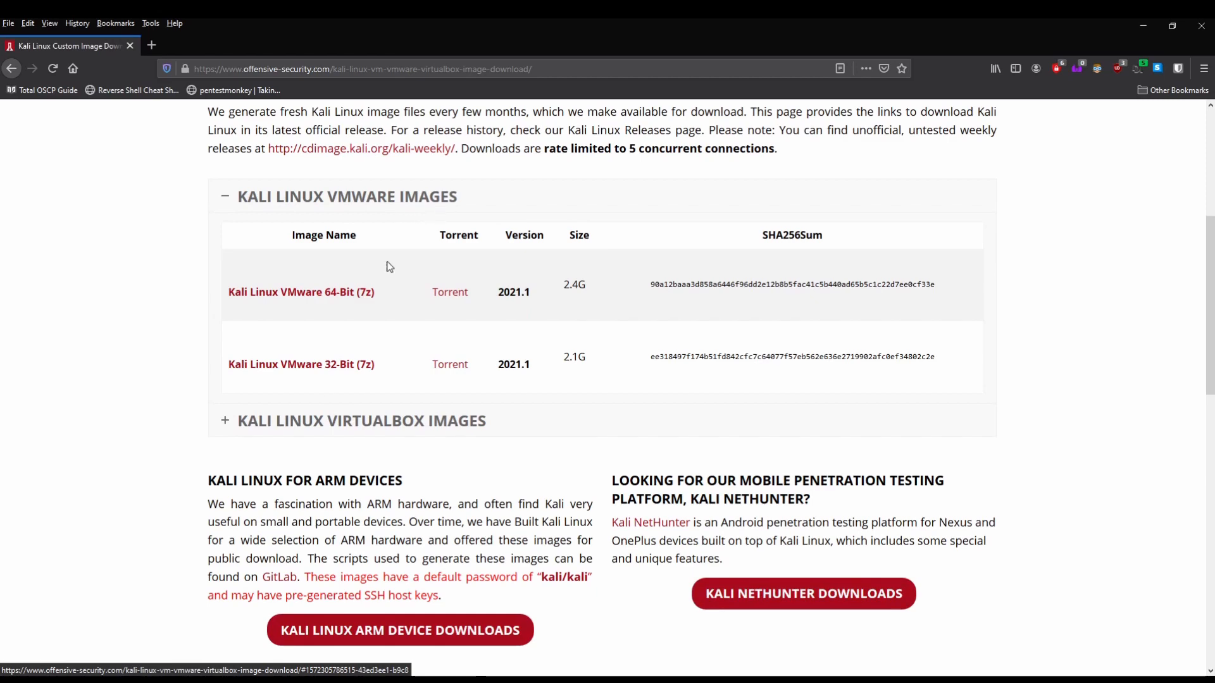
left_click(226, 422)
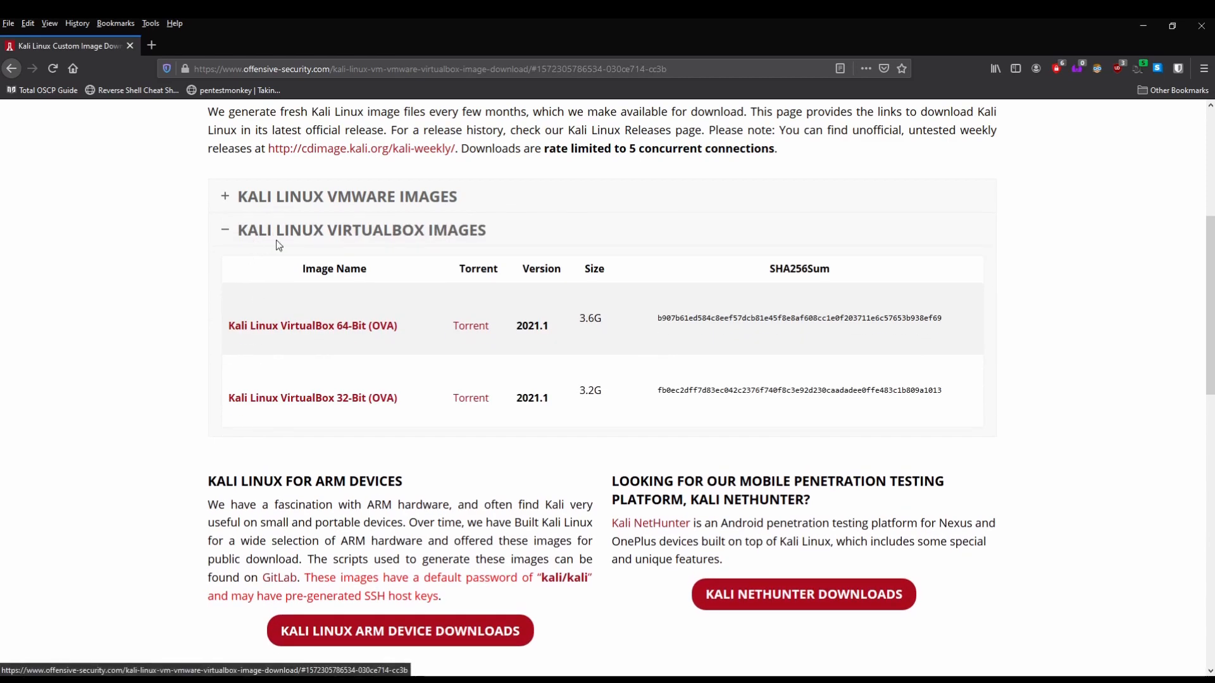
left_click(223, 193)
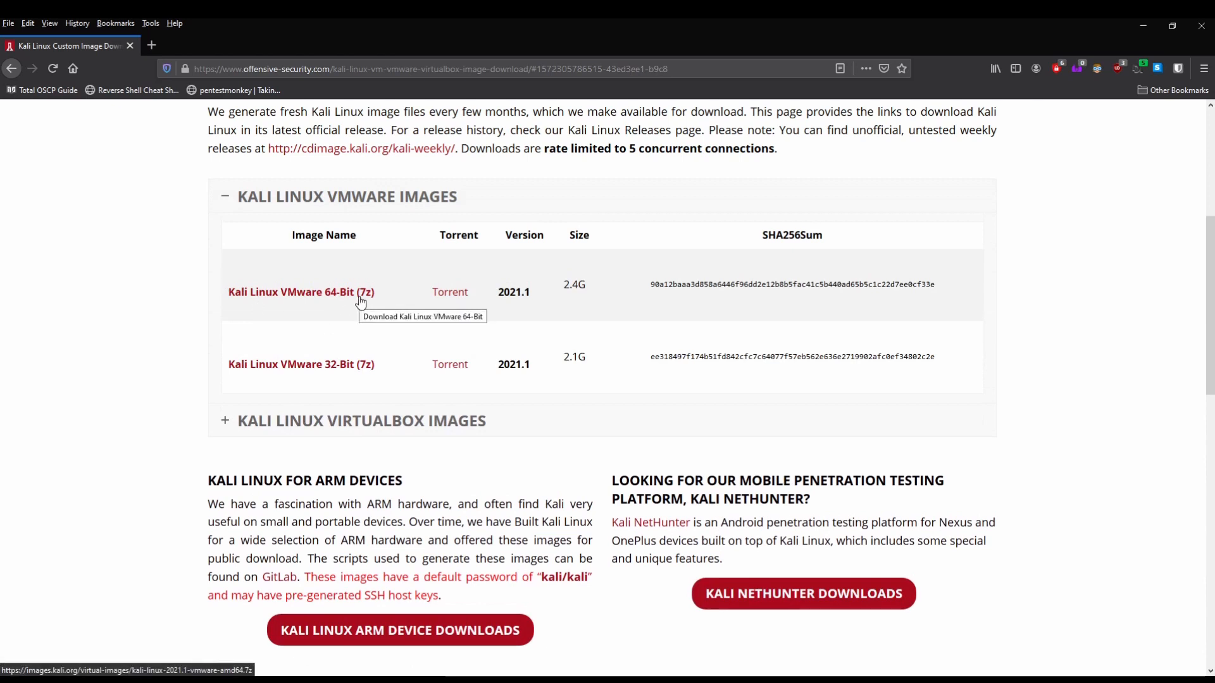
left_click(361, 300)
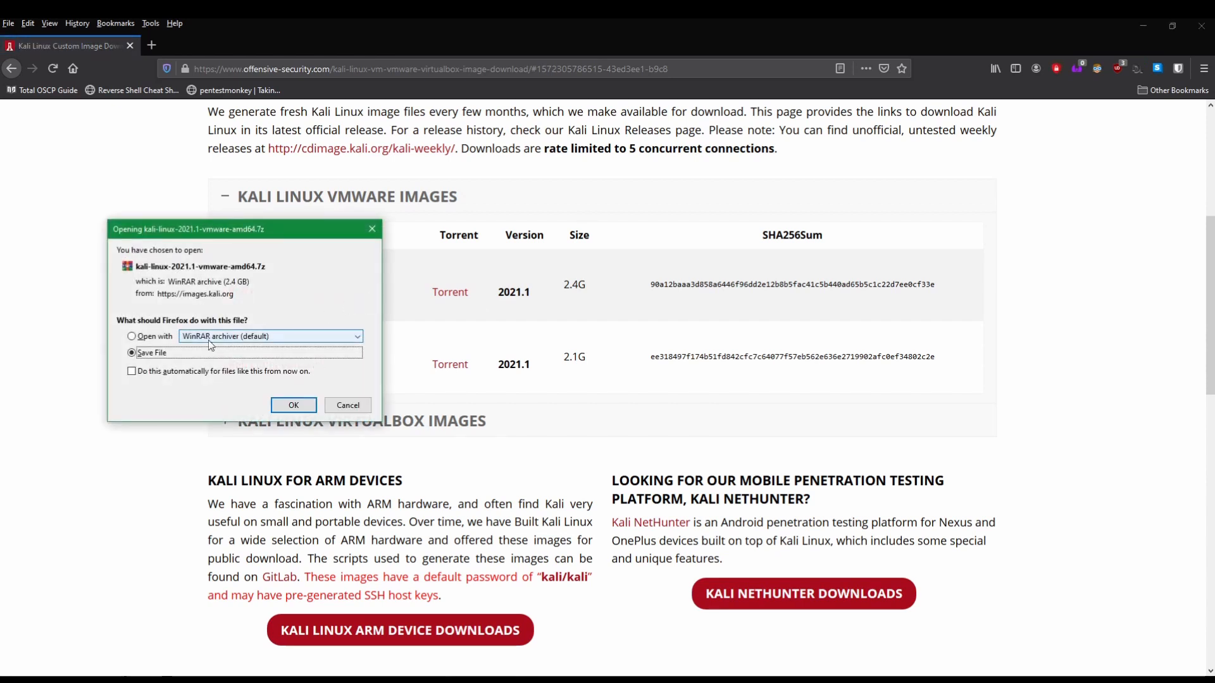
left_click(132, 353)
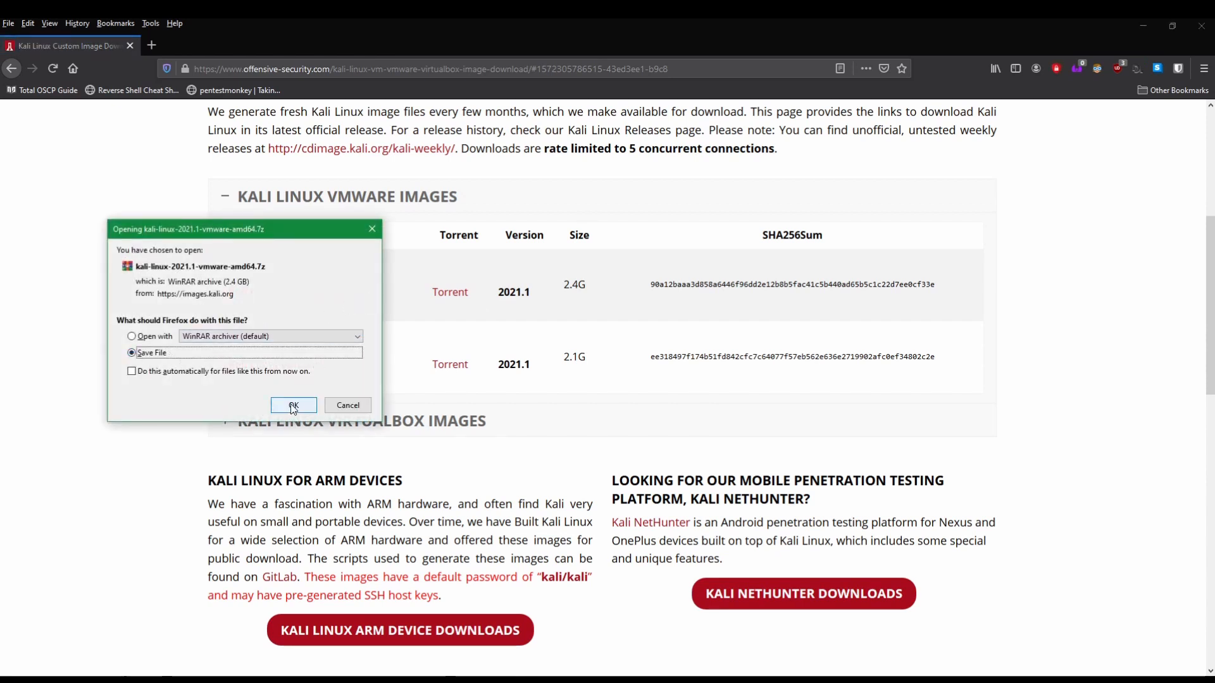
left_click(356, 407)
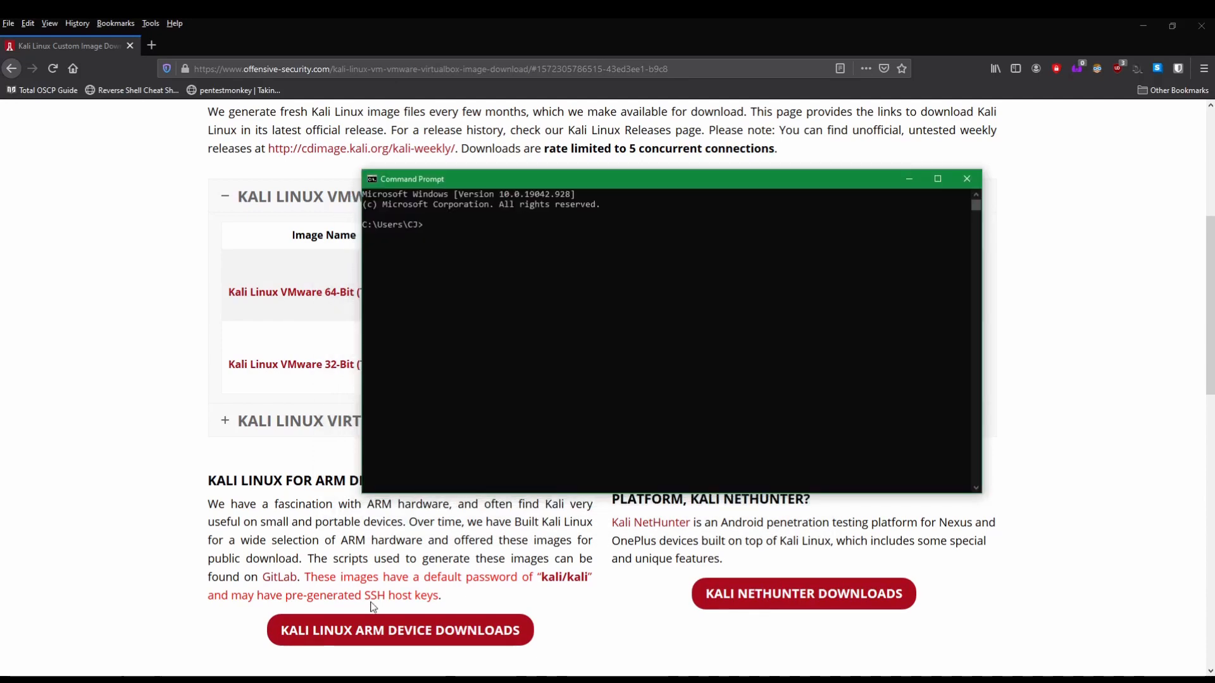
Step: Start PowerShell in the Downloads folder from the command prompt
left_click(567, 378)
type("cd Downloads")
key("Return")
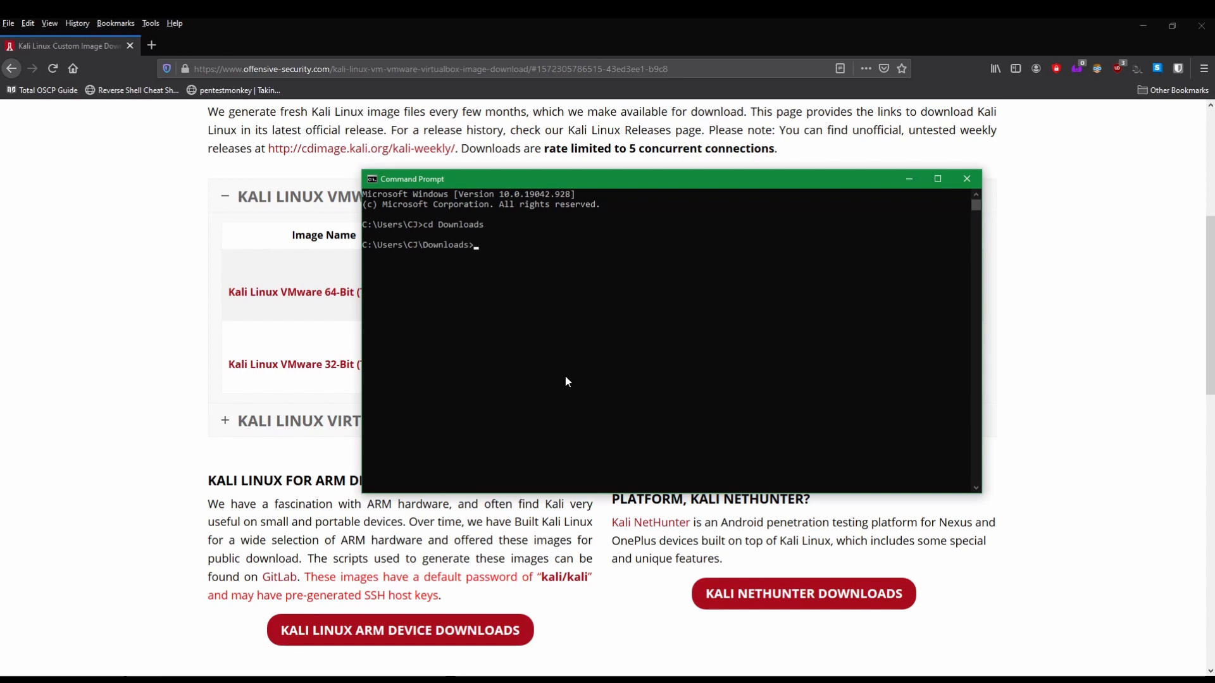
type("powershell")
key("Return")
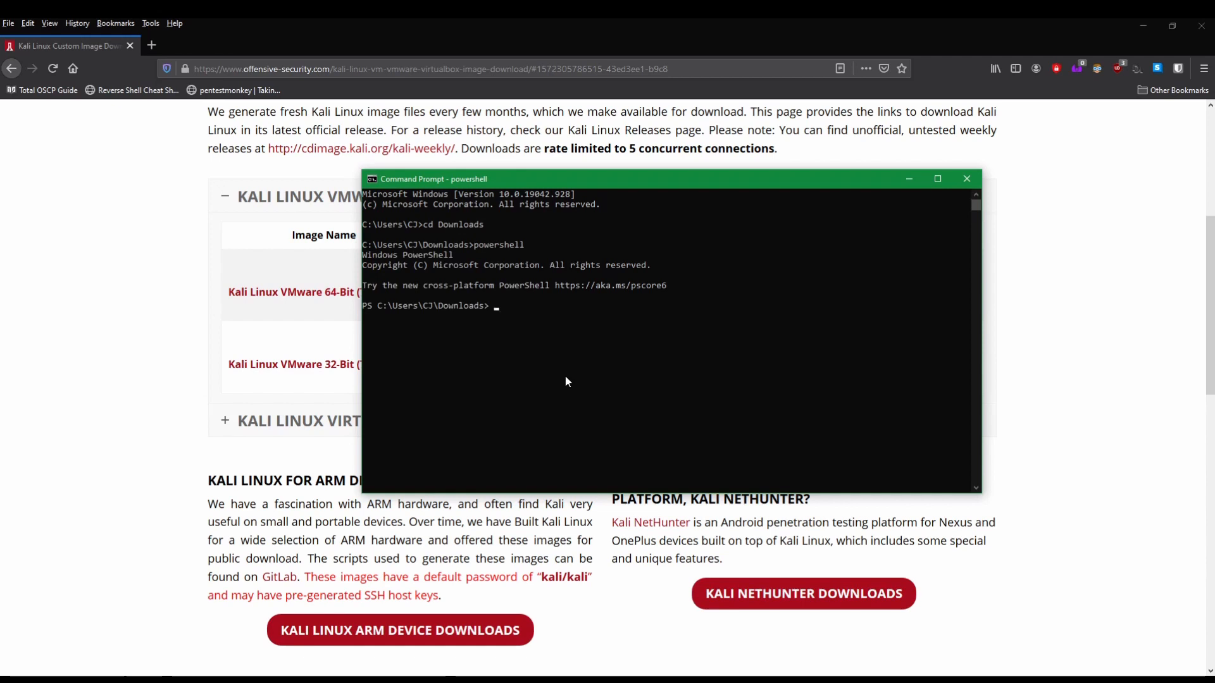
Step: Compute the SHA256 of kali-linux-2021.1-vmware-amd64.7z and compare it with the published checksum
type("get-filehash .\\k")
key("Tab")
key("BackSpace")
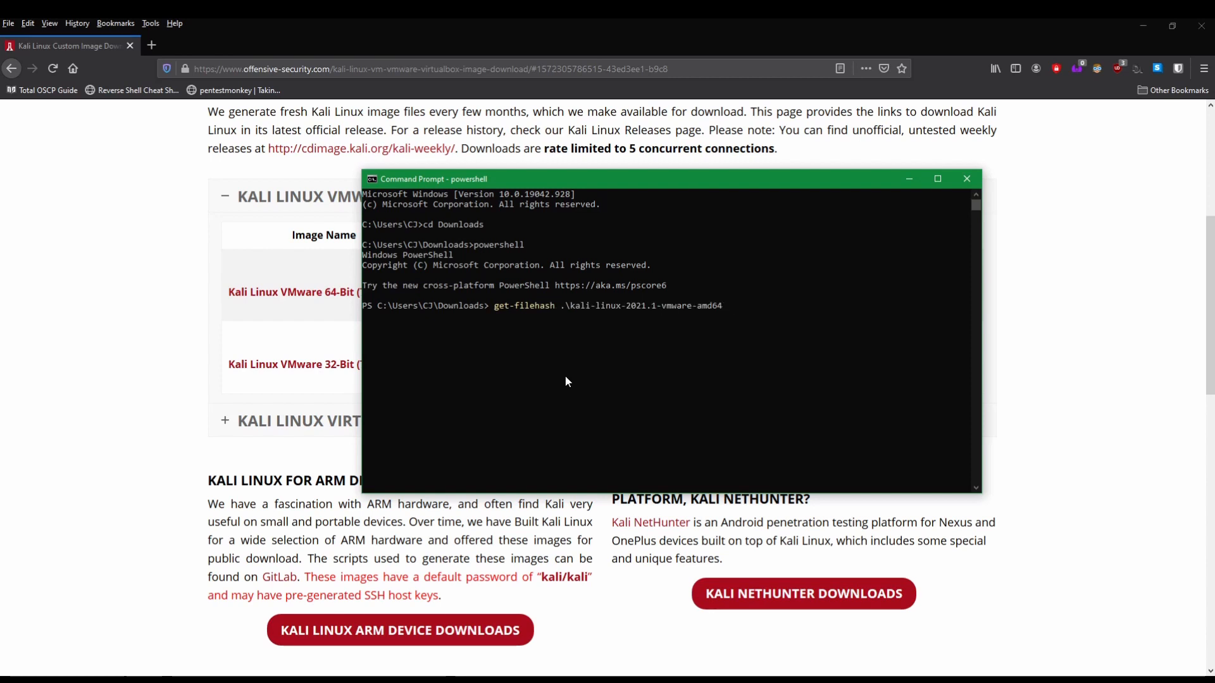
type(".7z")
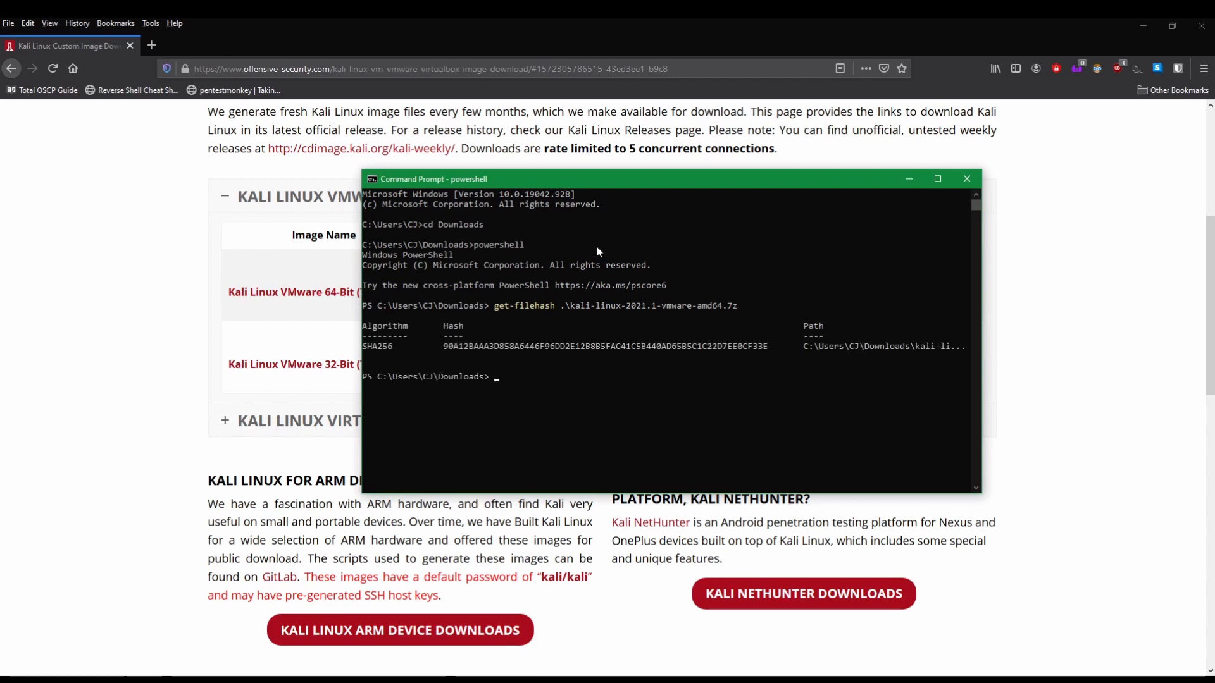
left_click_drag(605, 183, 260, 184)
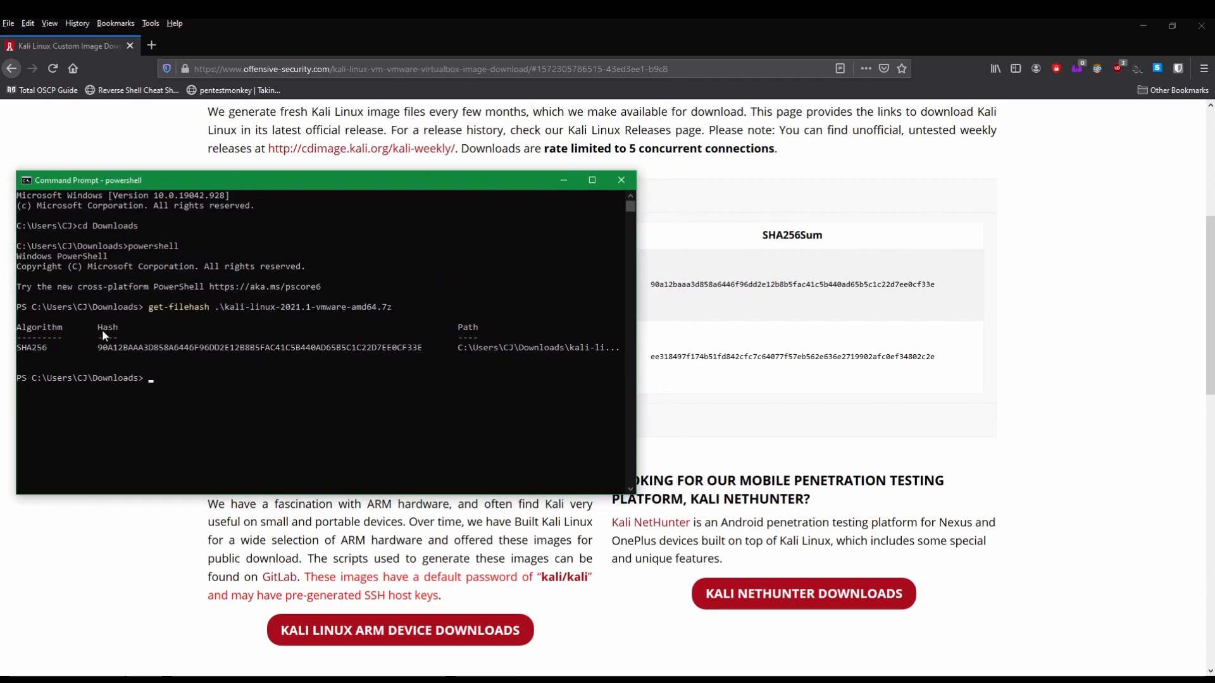
left_click_drag(101, 347, 421, 353)
left_click(420, 353)
key("alt+Tab")
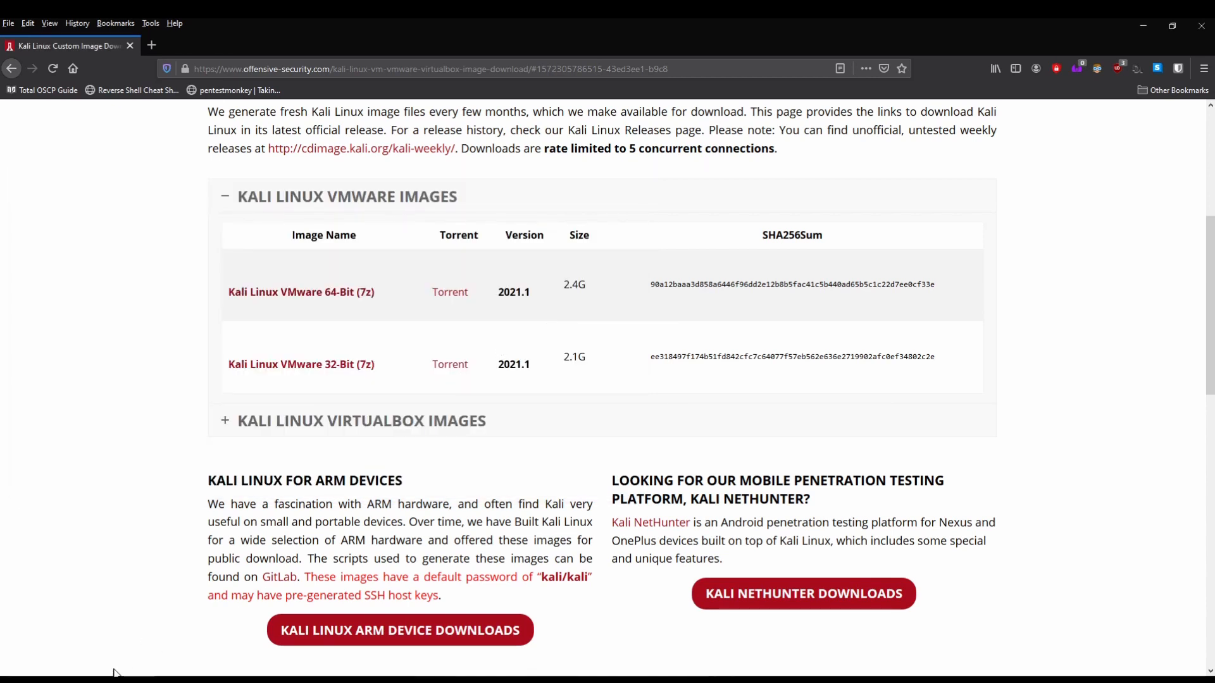
Step: Inspect the extracted kali-linux-2021.1-vmware-amd64.vmwarevm folder's 27 files, then minimize Downloads
mouse_move(76, 680)
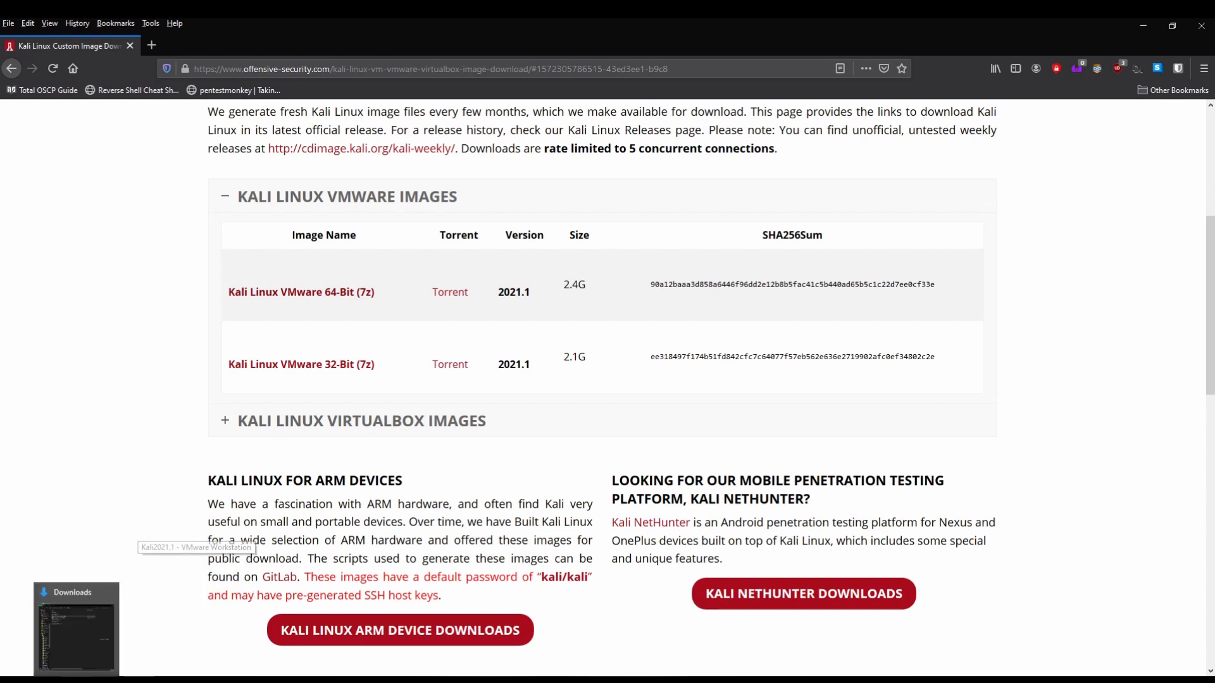
left_click(76, 636)
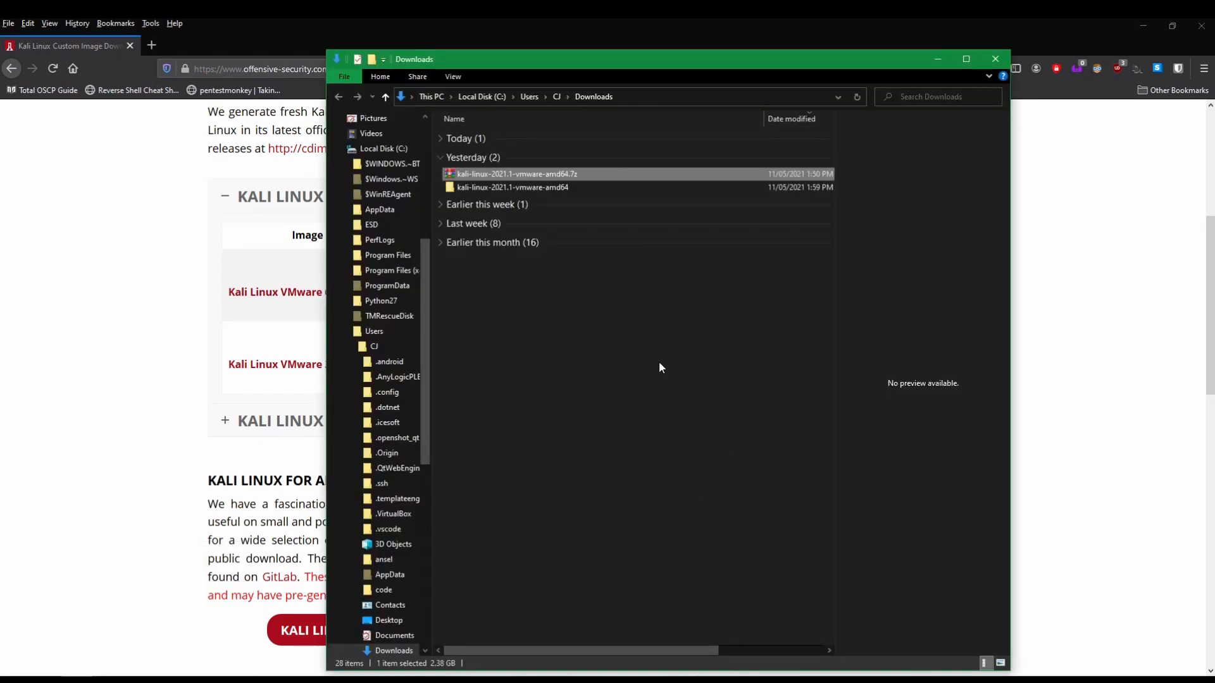
right_click(548, 177)
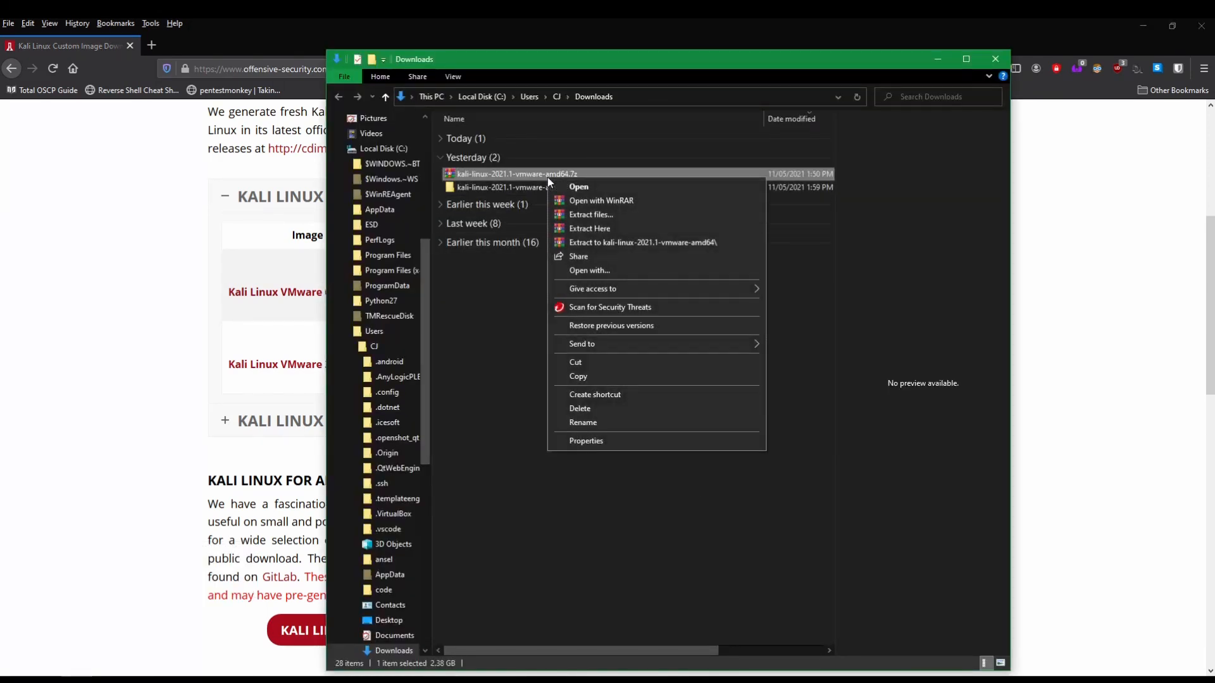
left_click(582, 216)
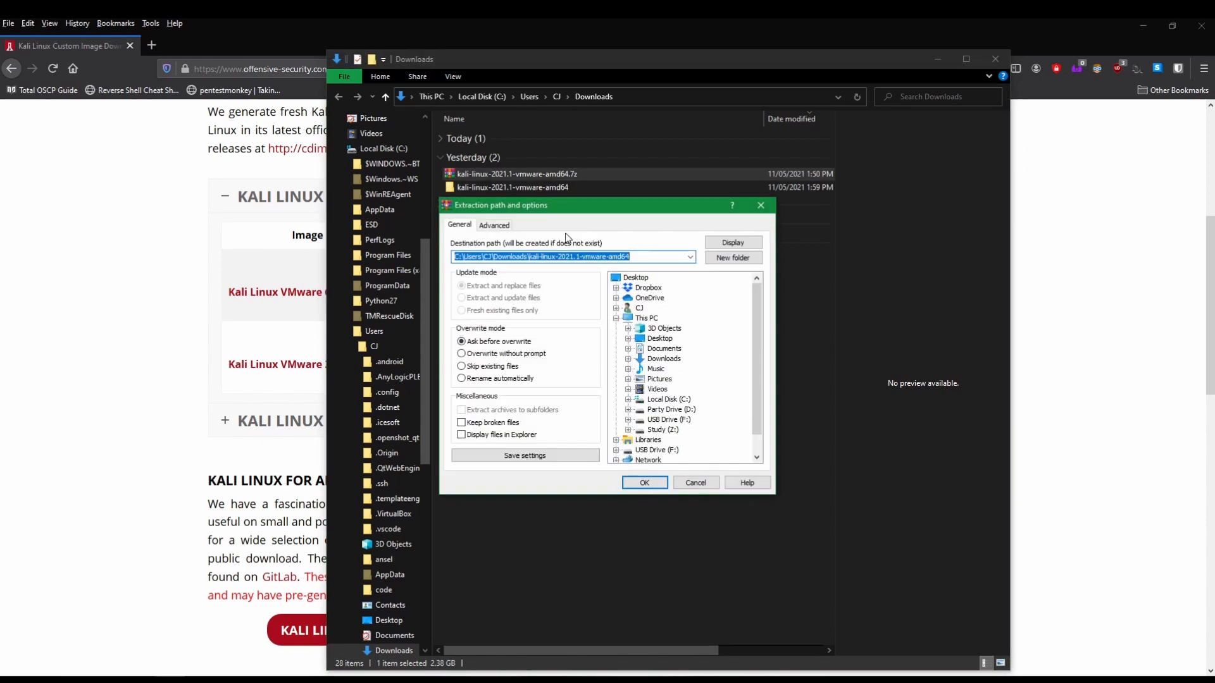
left_click(696, 483)
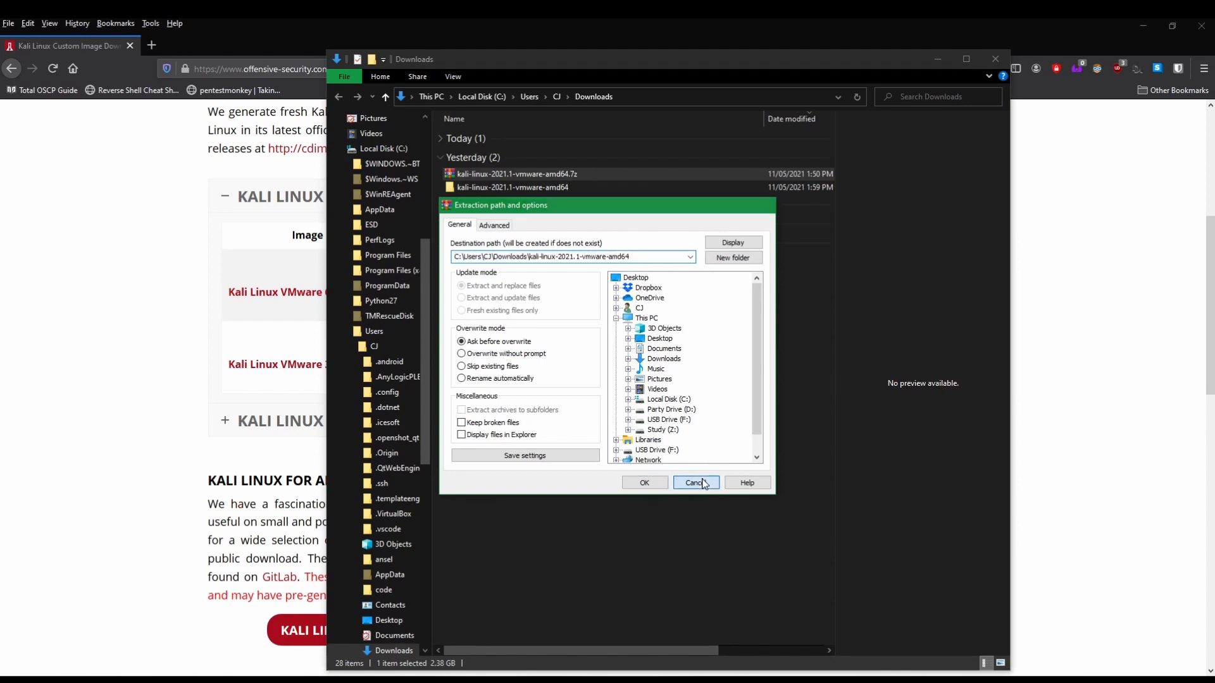
double_click(505, 189)
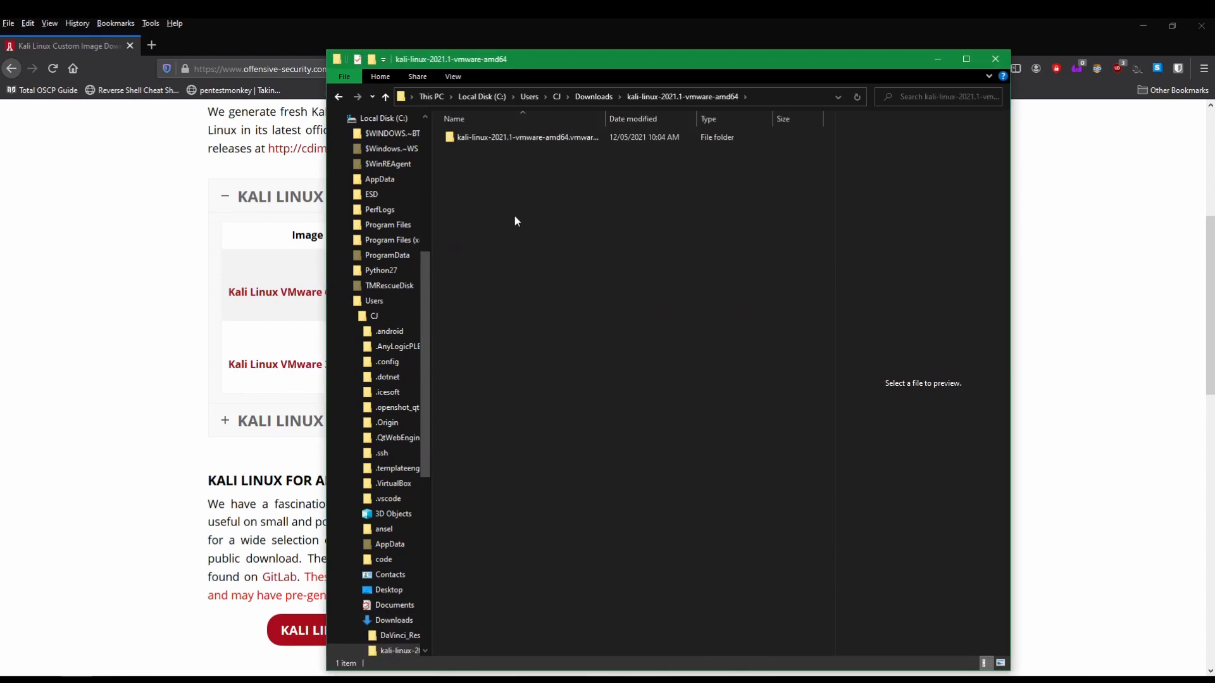
double_click(514, 139)
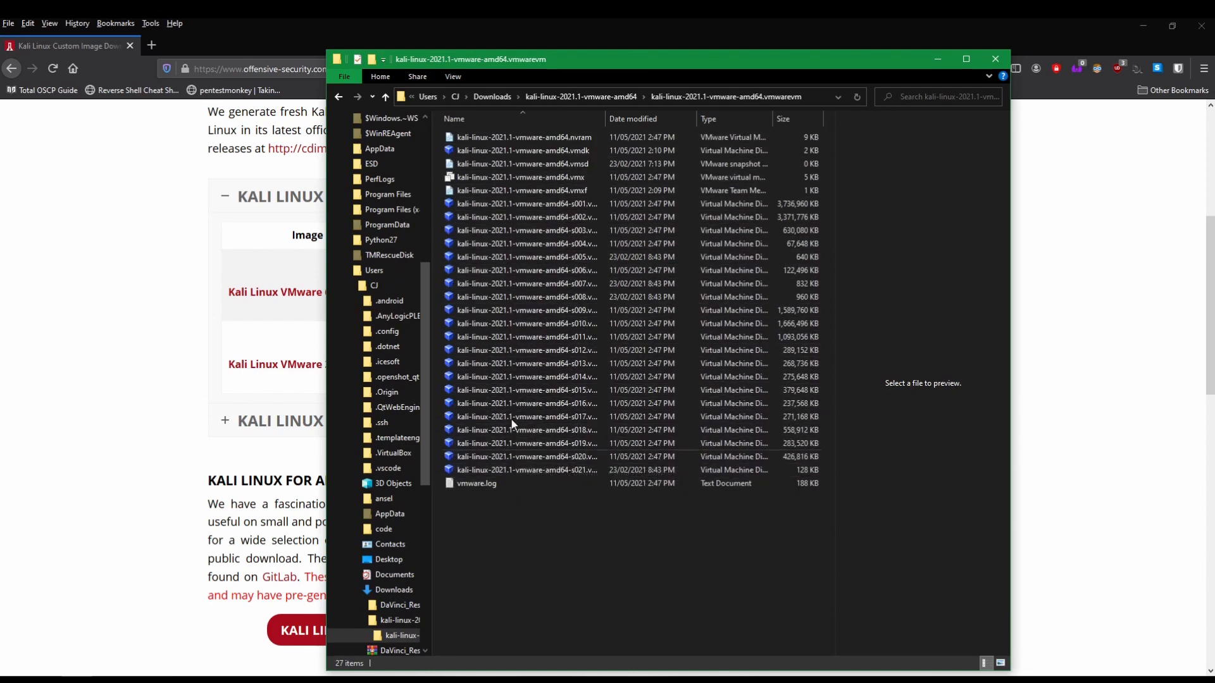
left_click(384, 97)
left_click(384, 97)
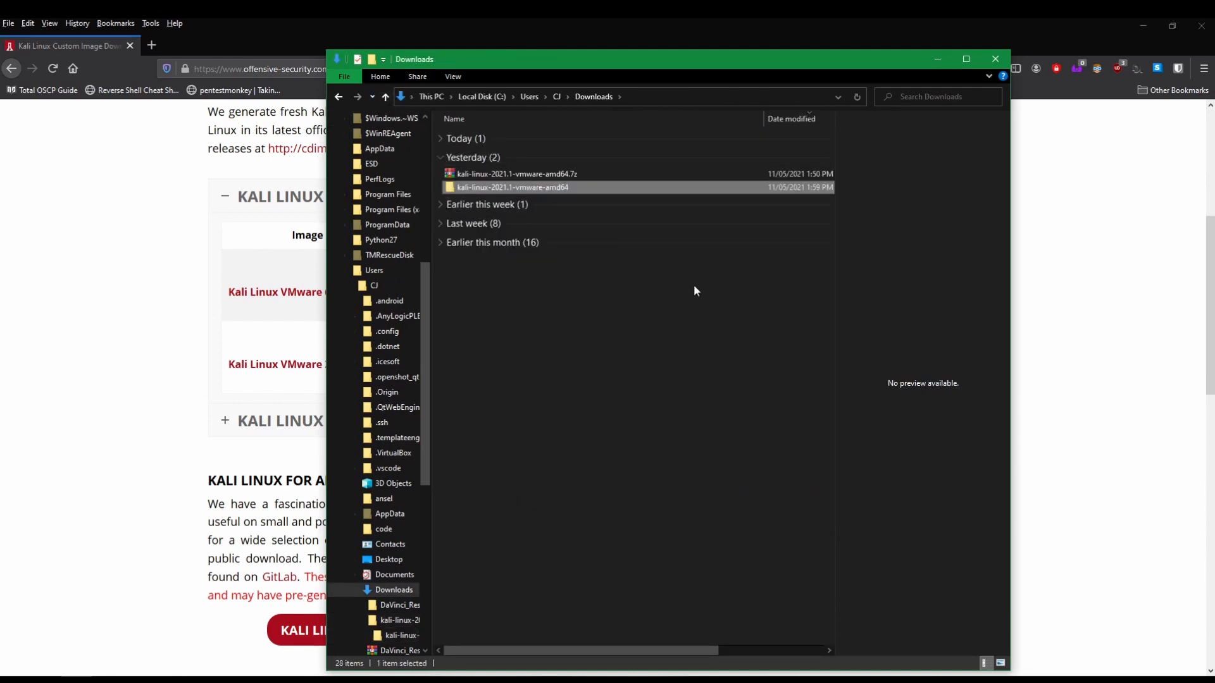
left_click(938, 61)
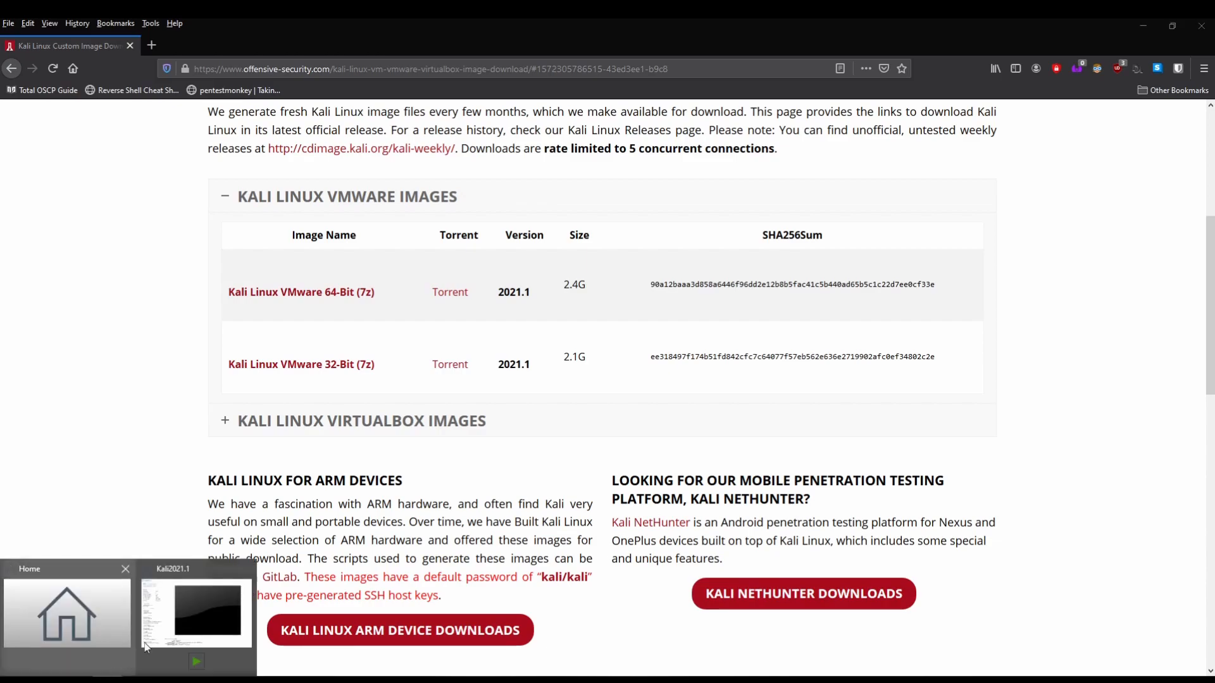
Step: Open kali-linux-2021.1-vmware-amd64.vmx from its Downloads .vmwarevm folder in VMware Workstation
left_click(77, 625)
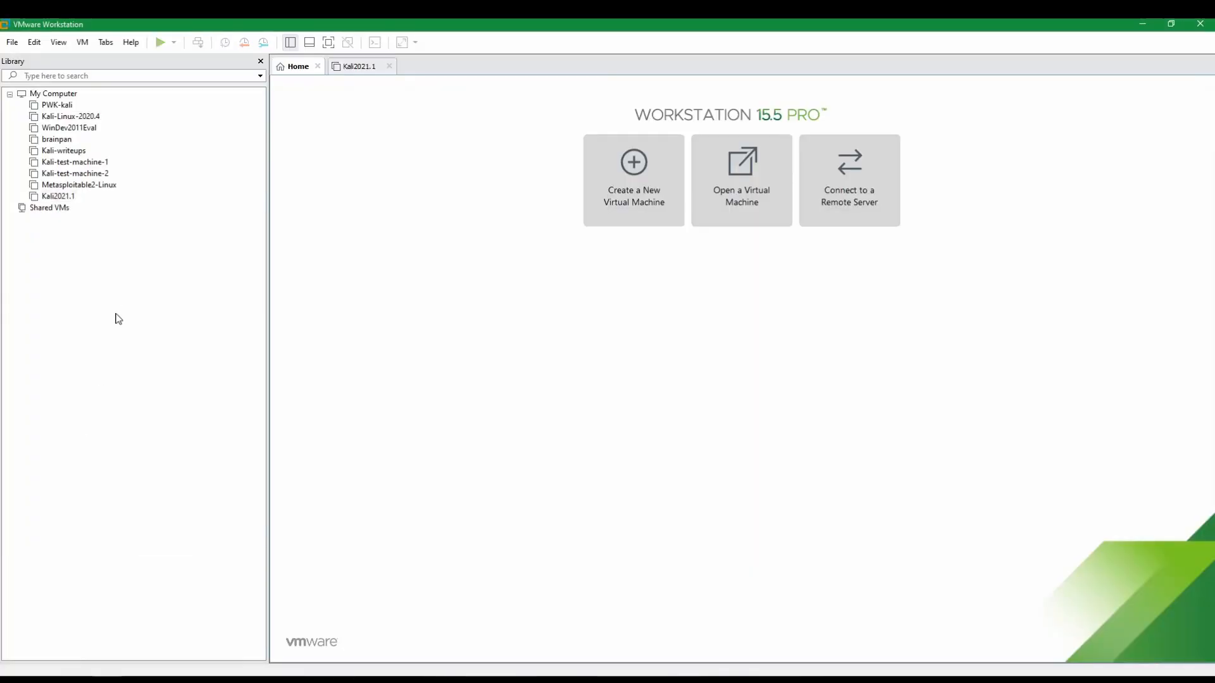
left_click(390, 67)
left_click(13, 42)
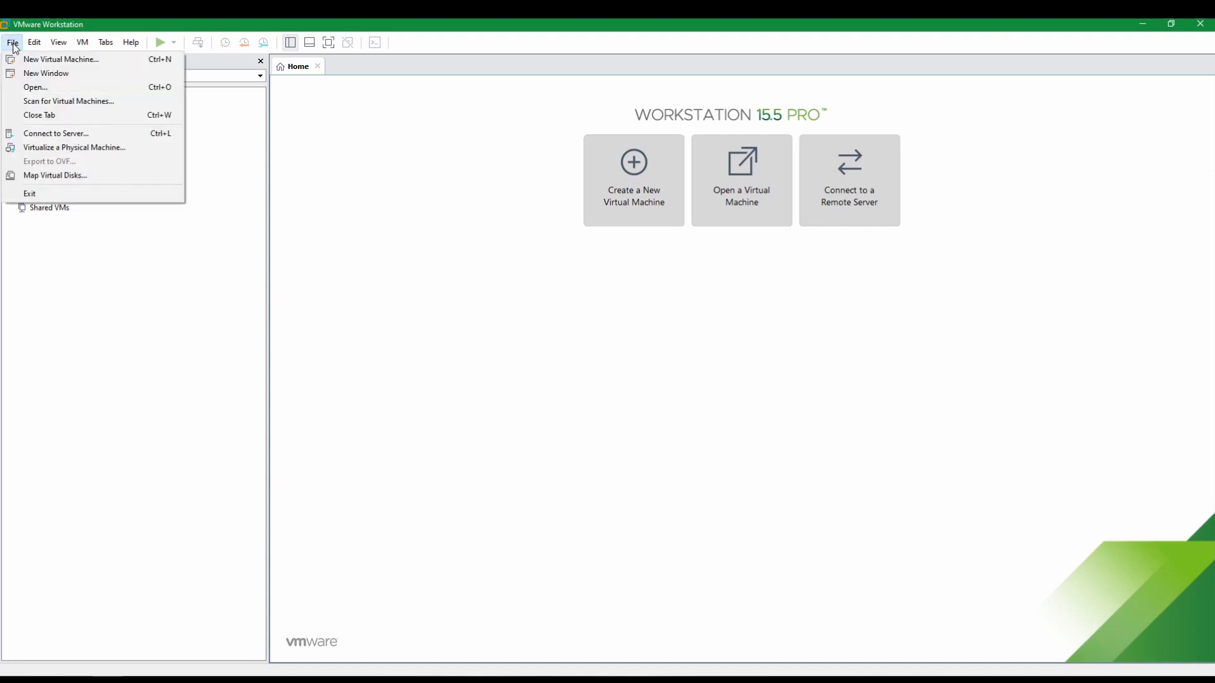
left_click(36, 87)
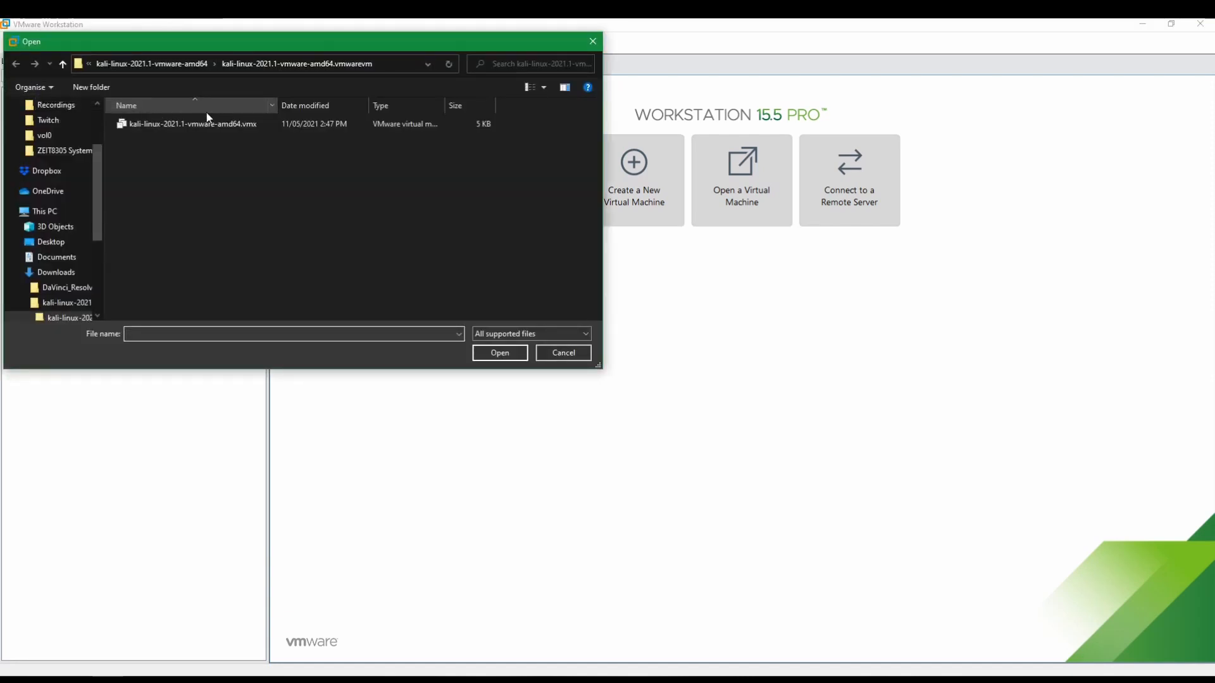
left_click(62, 65)
left_click(63, 65)
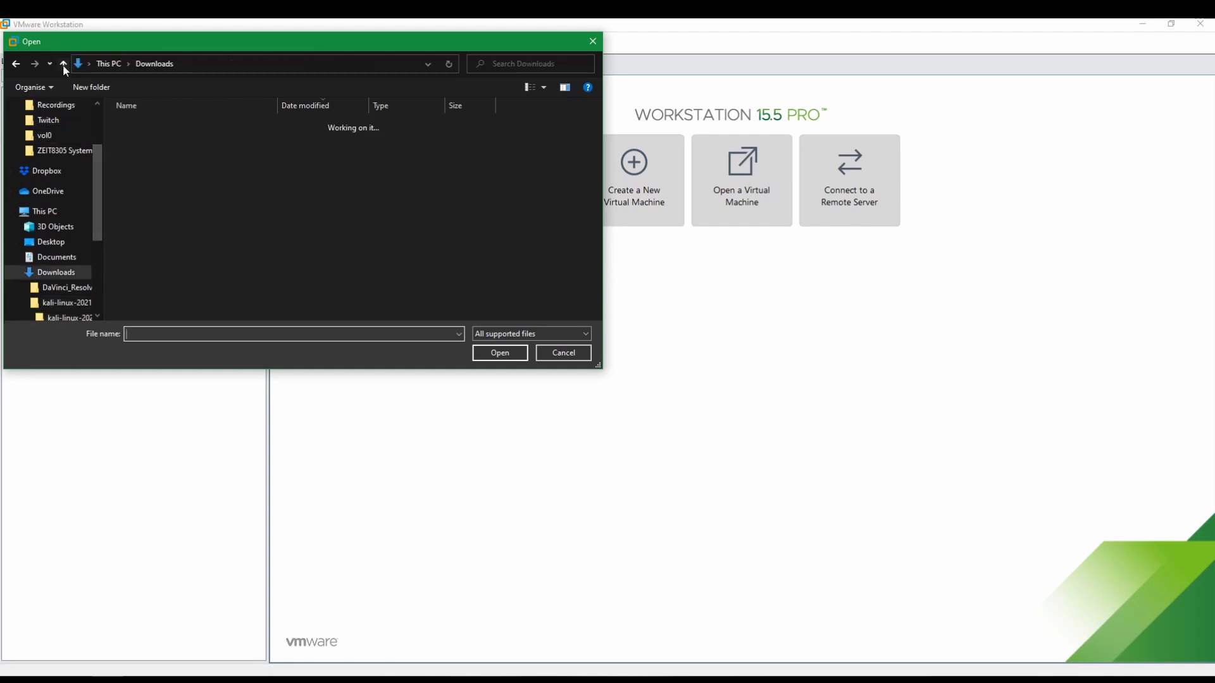
double_click(176, 142)
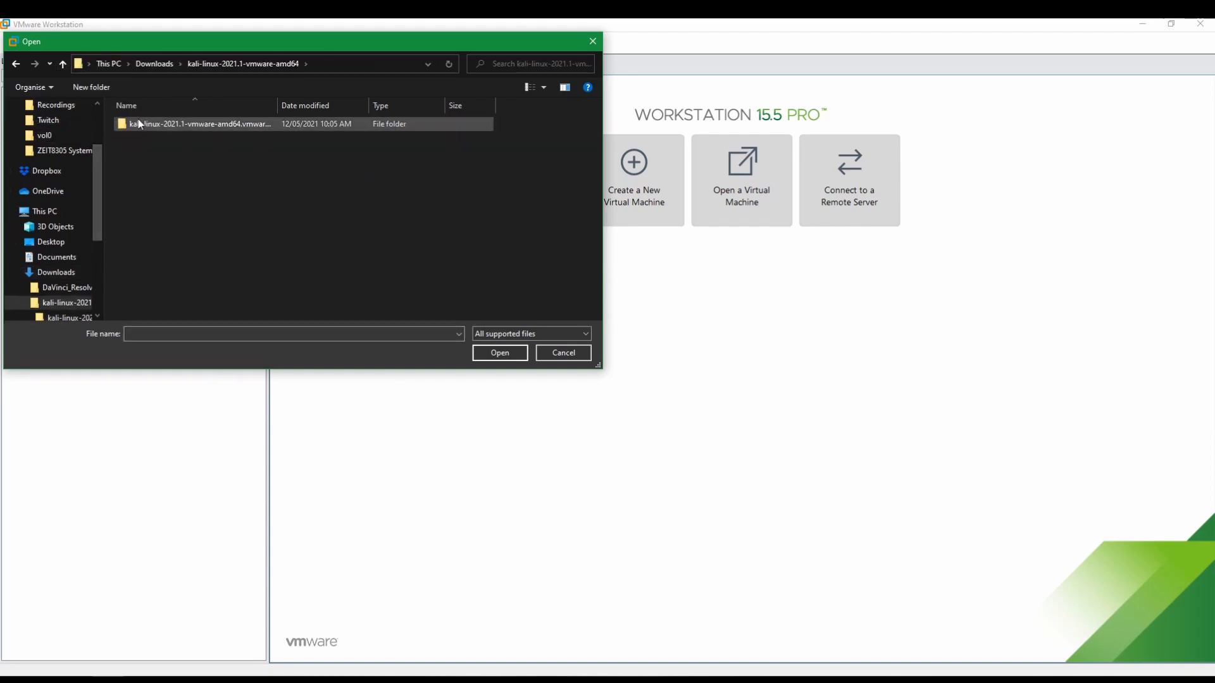
double_click(199, 127)
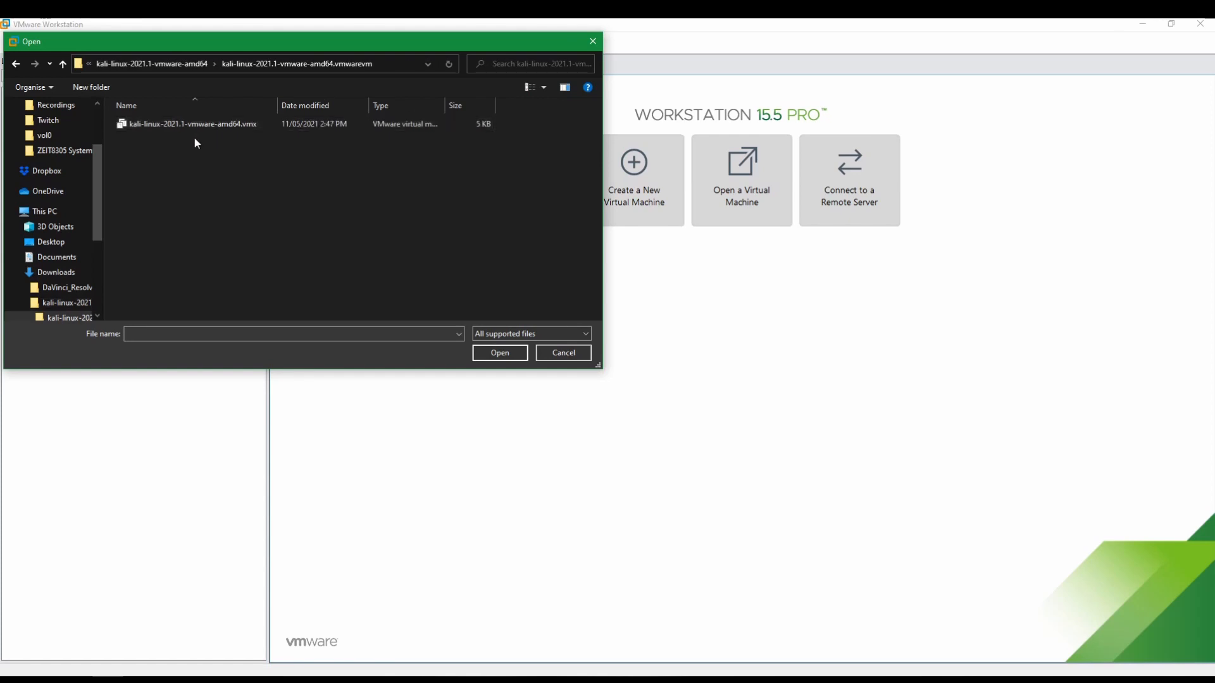
left_click(148, 126)
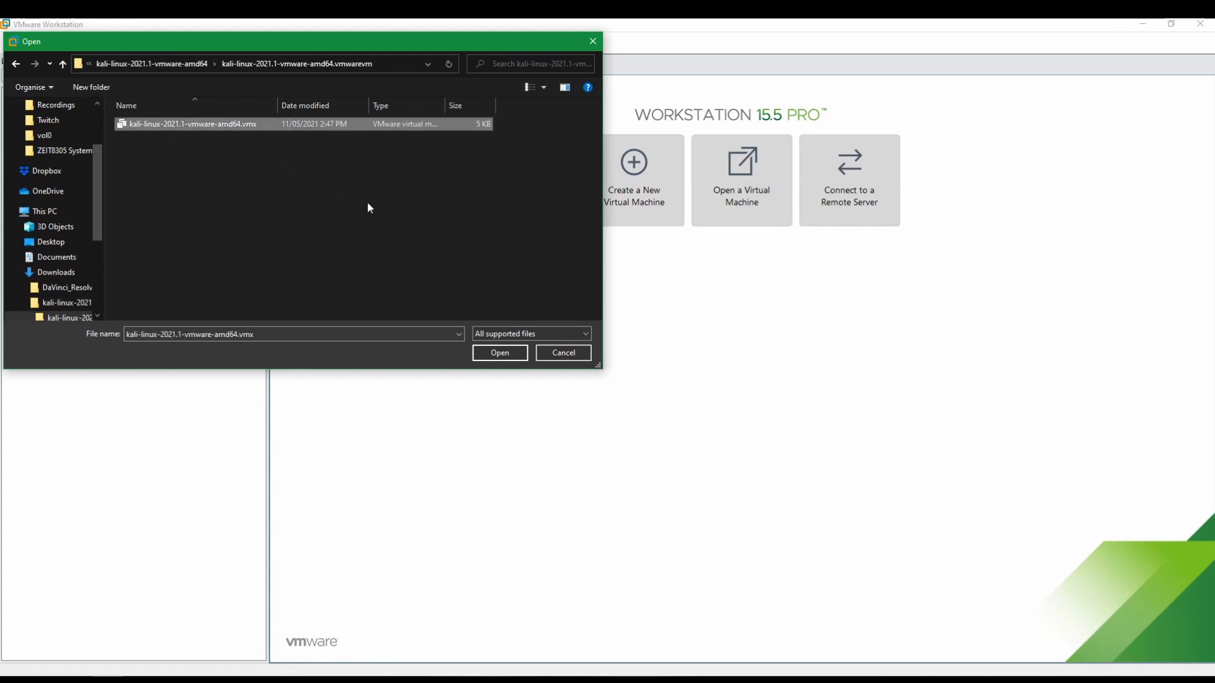
left_click(485, 356)
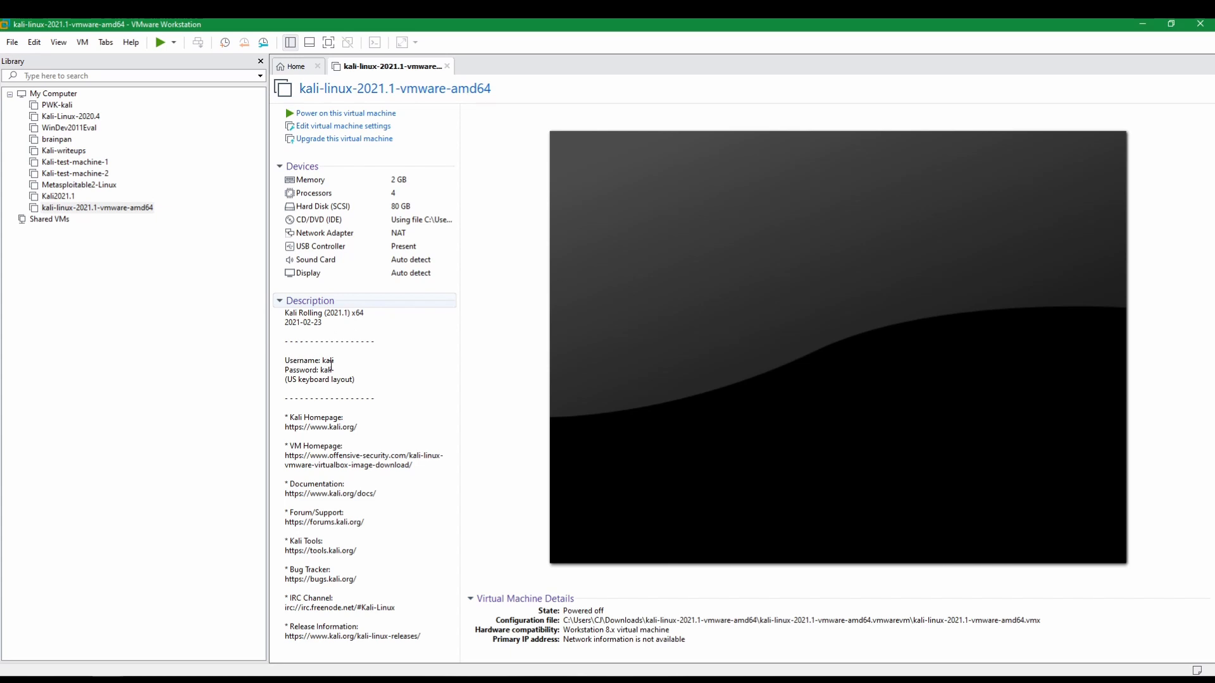
Step: Raise the Kali VM's memory from 2 GB to 8 GB in its settings
left_click_drag(285, 360, 340, 371)
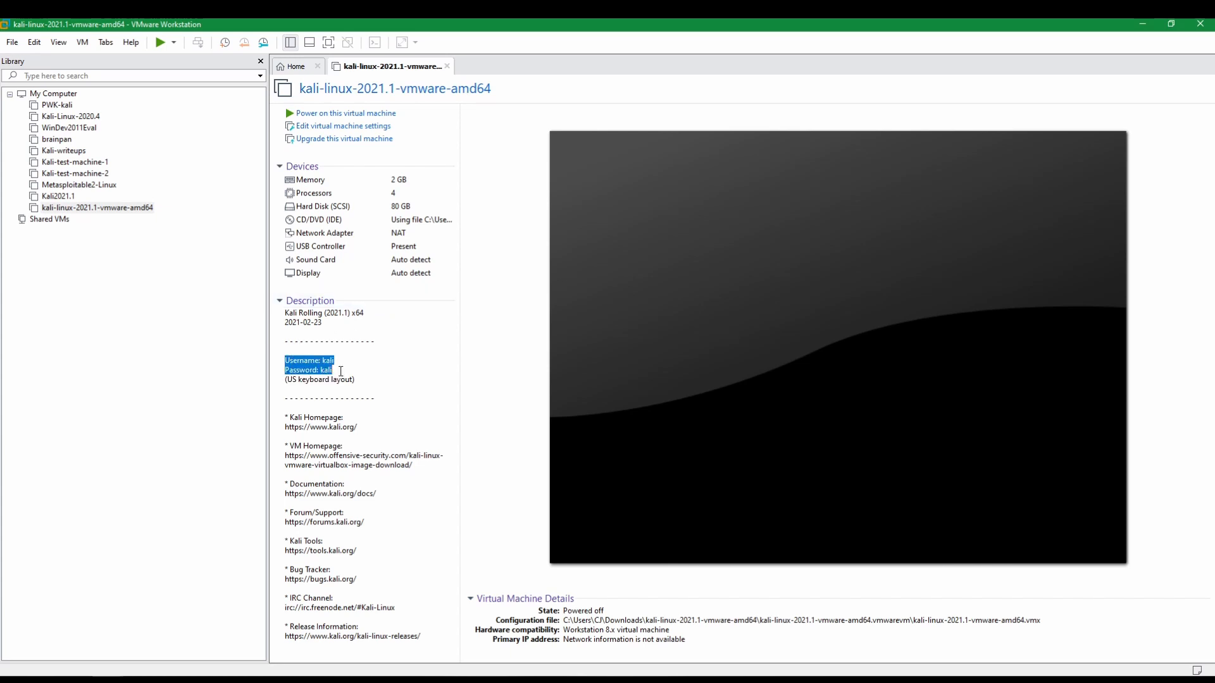
left_click(341, 371)
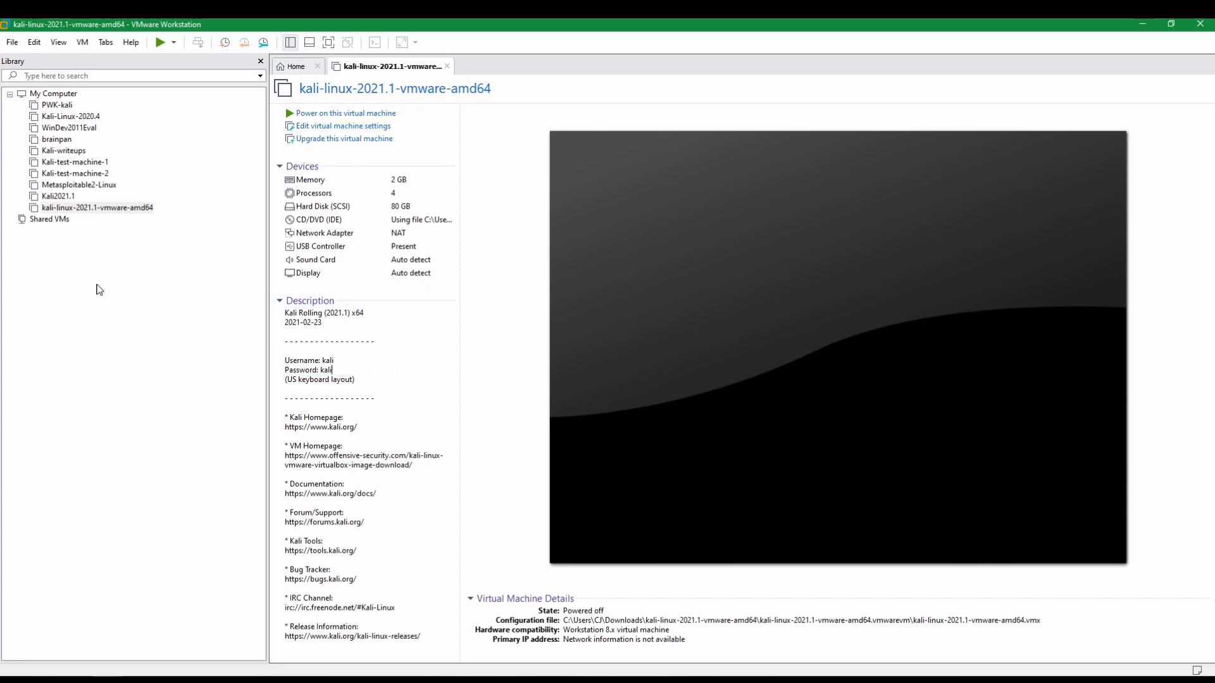
right_click(112, 215)
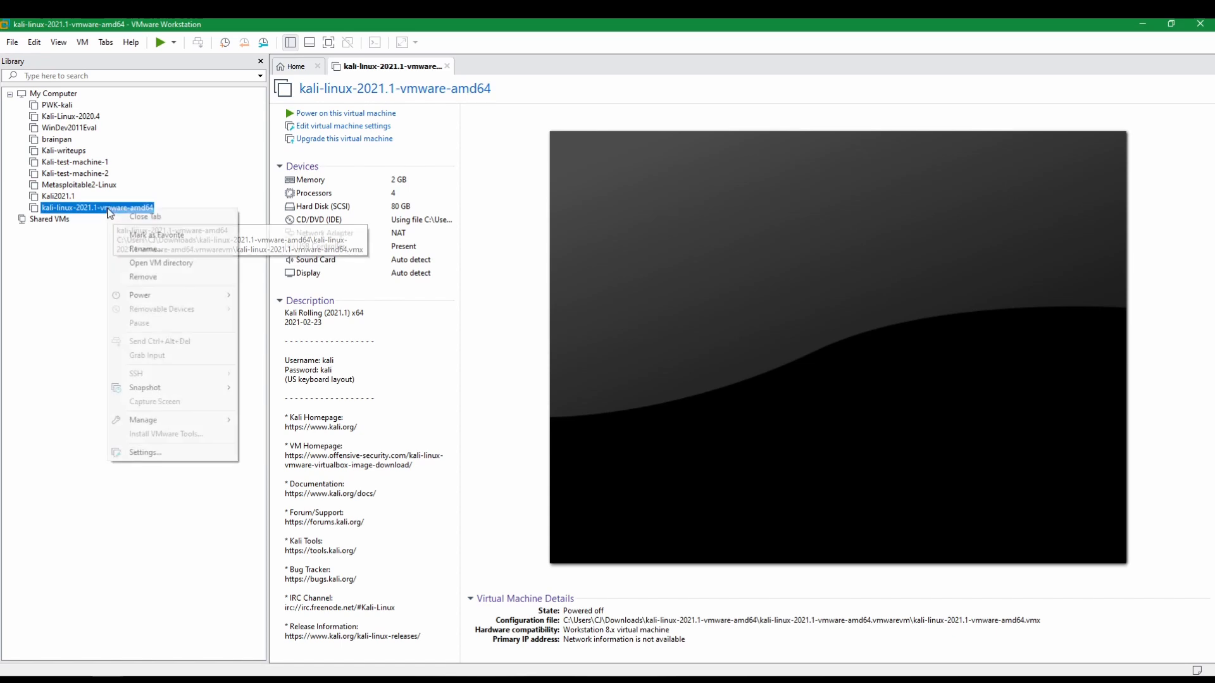
left_click(149, 452)
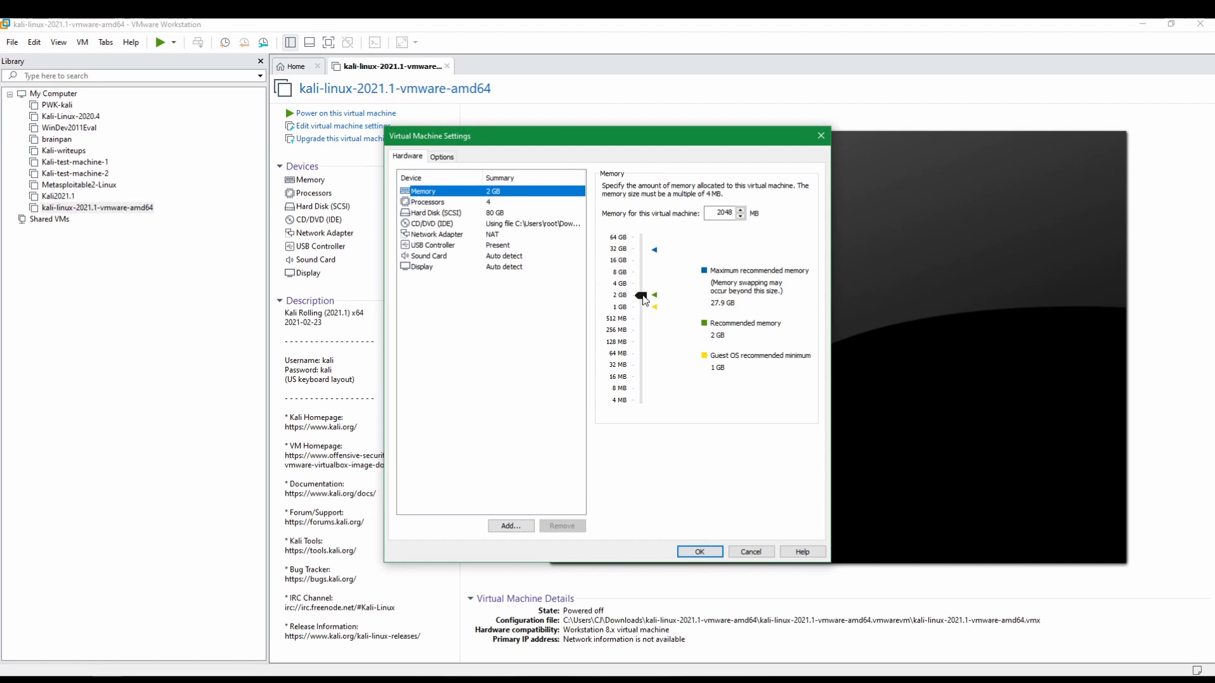
left_click_drag(642, 296, 648, 276)
Step: Review processor, disk, CD/DVD, network and USB devices, keep USB 3.1, and apply
left_click(497, 202)
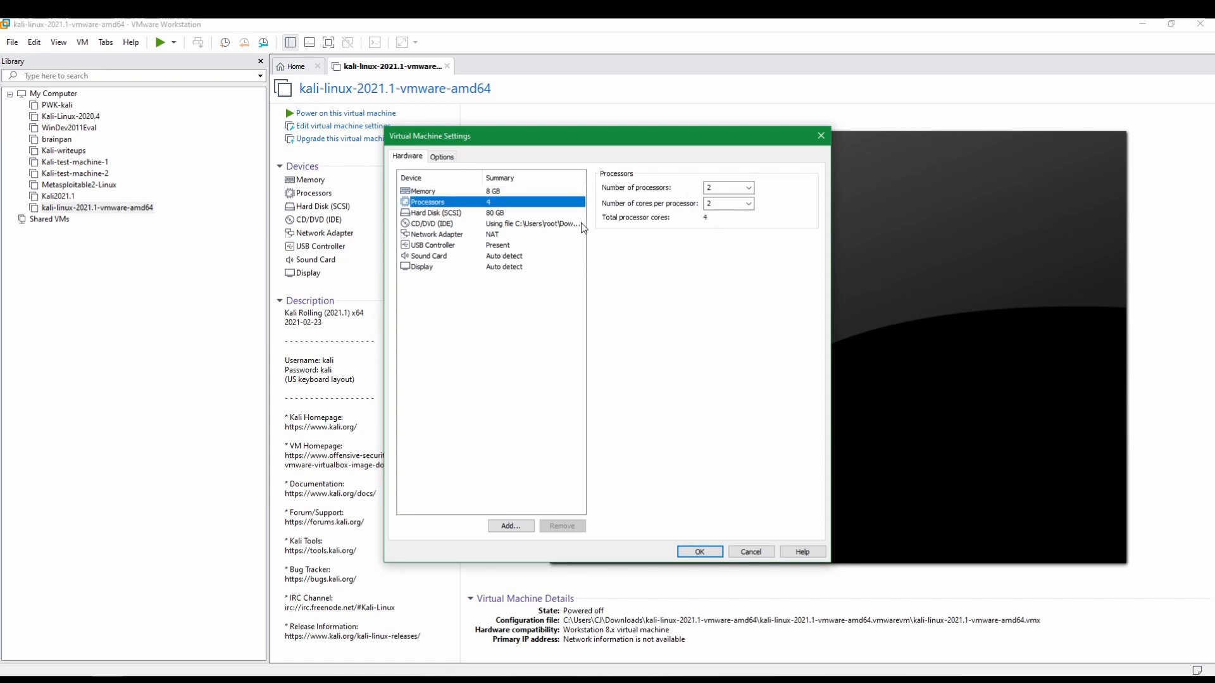
left_click(507, 213)
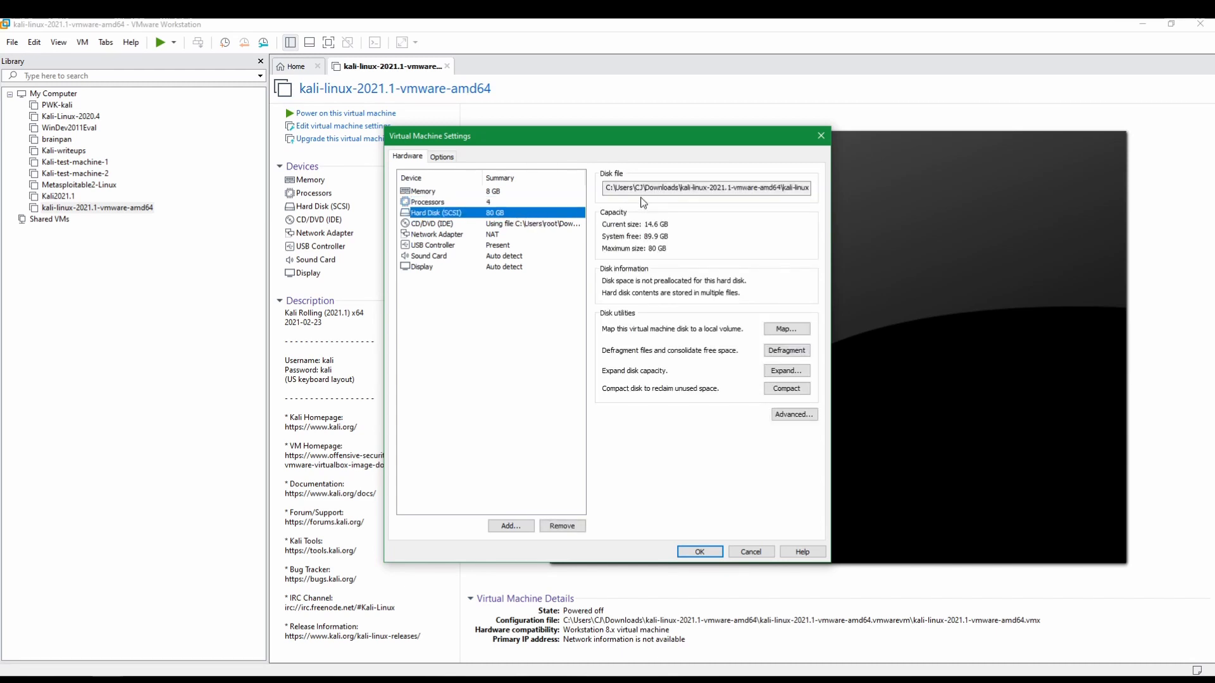
left_click_drag(606, 188, 819, 195)
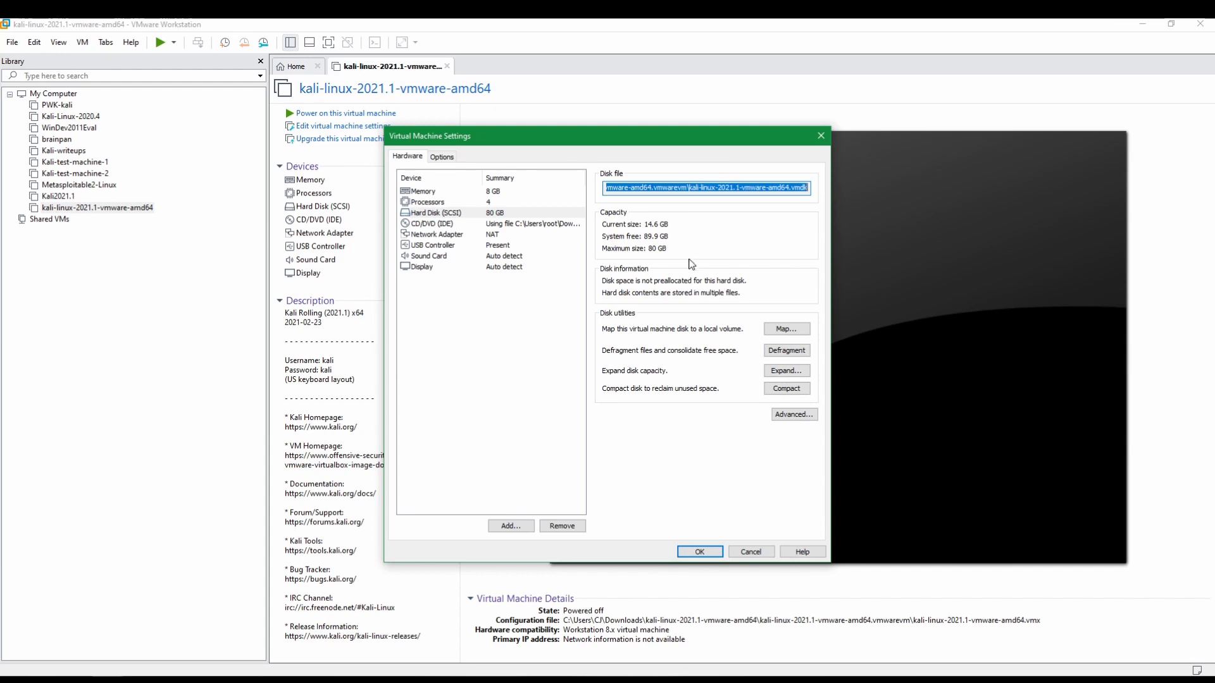
left_click(491, 225)
left_click(495, 235)
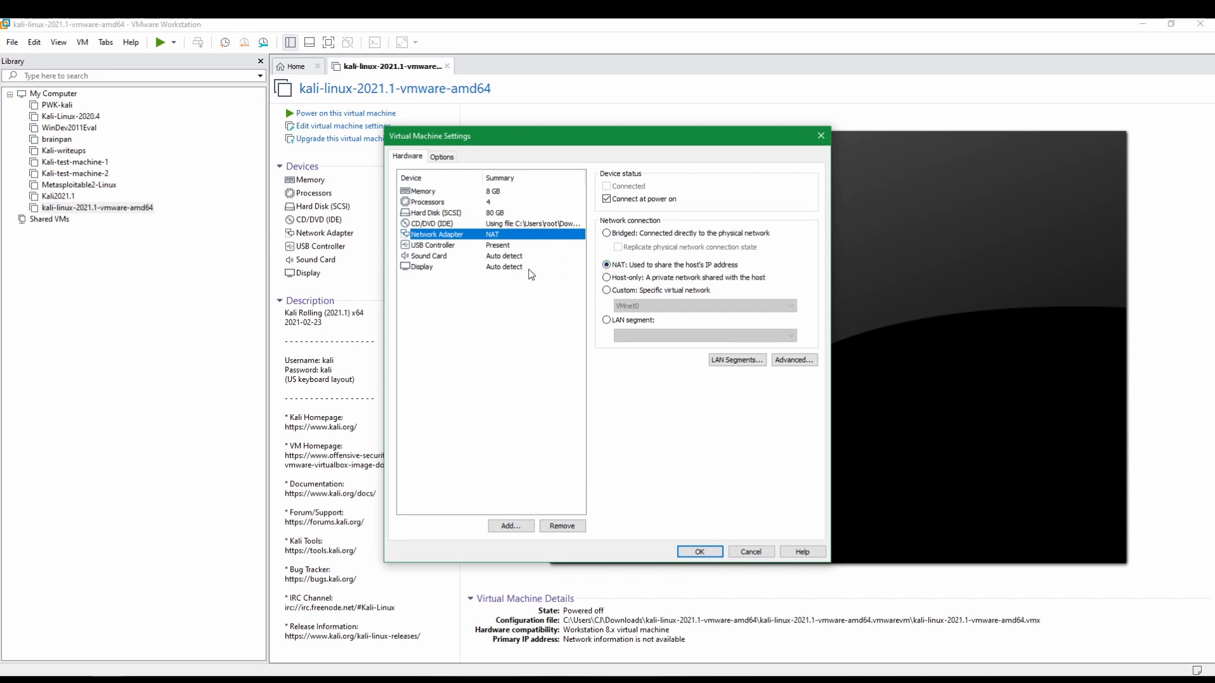
left_click(500, 246)
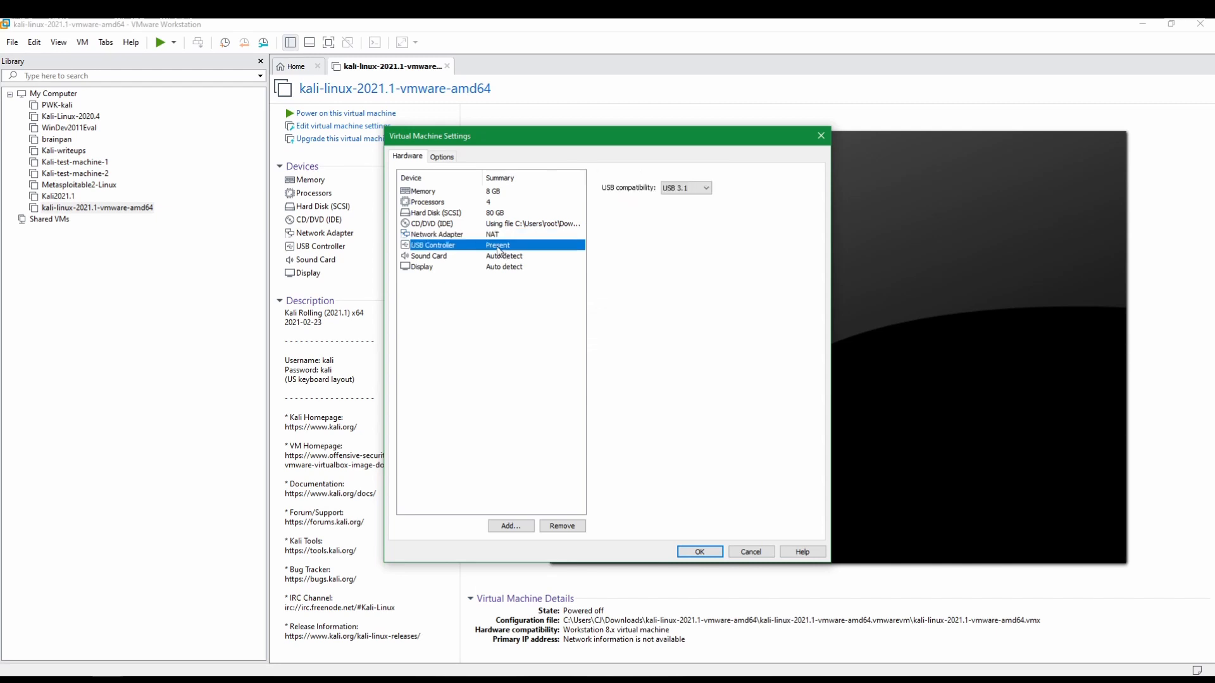
left_click(687, 188)
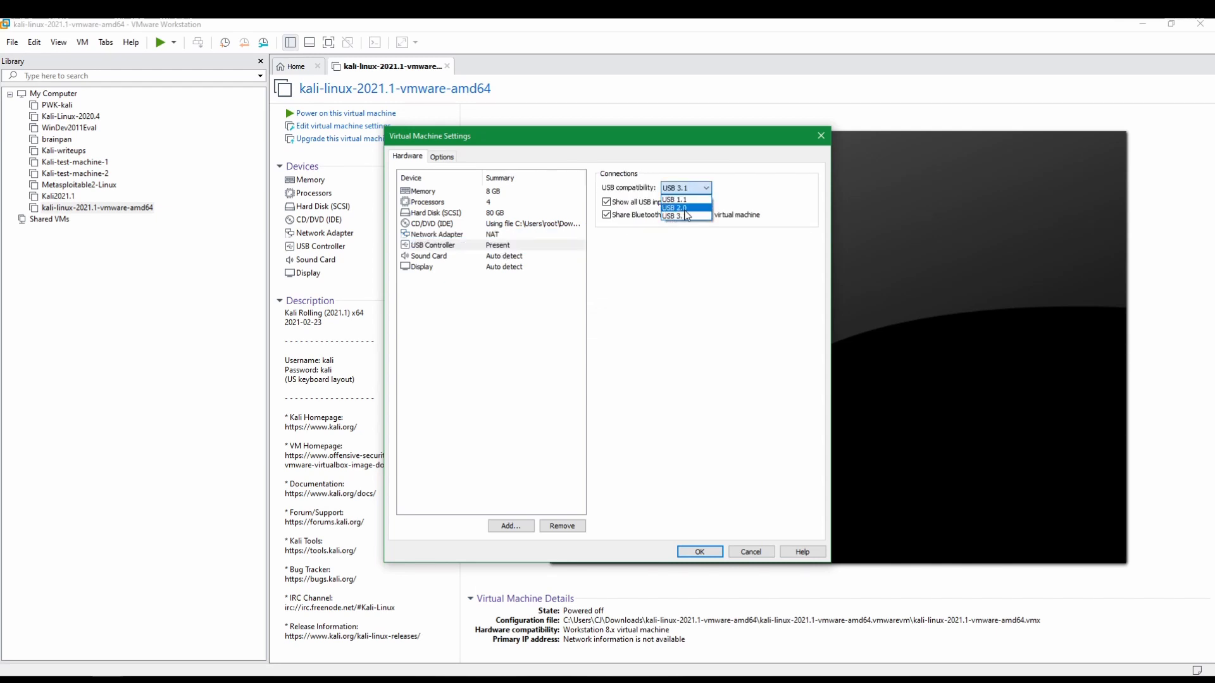
left_click(676, 215)
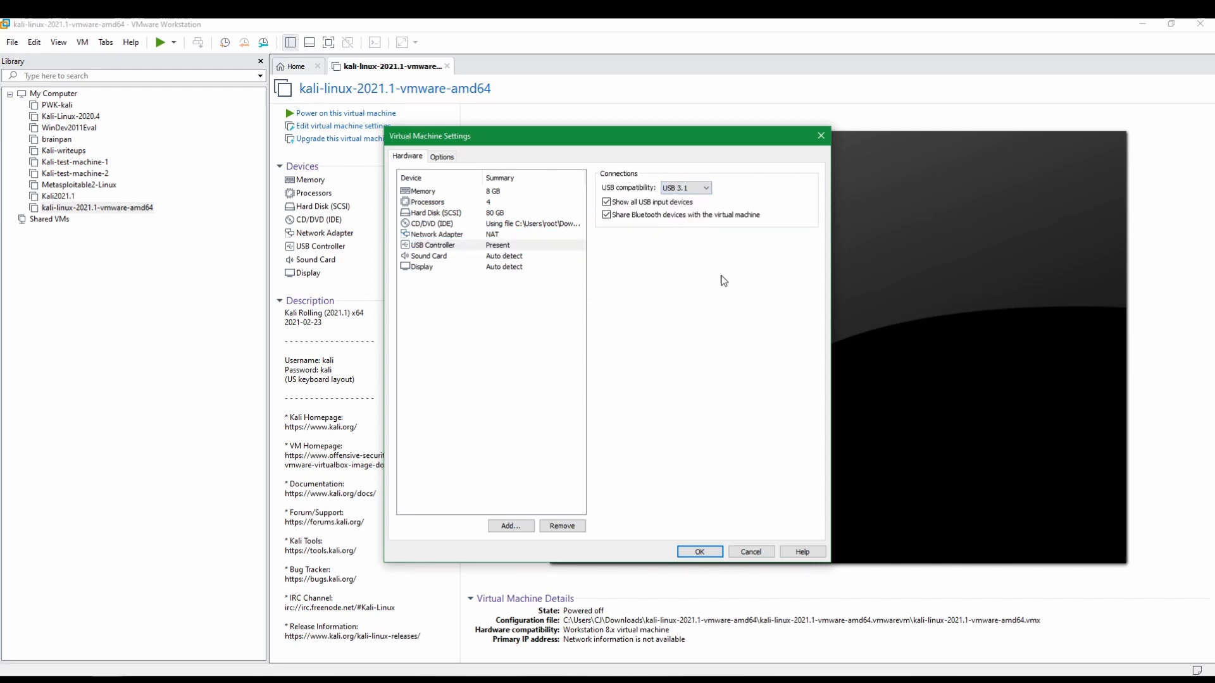
left_click(518, 295)
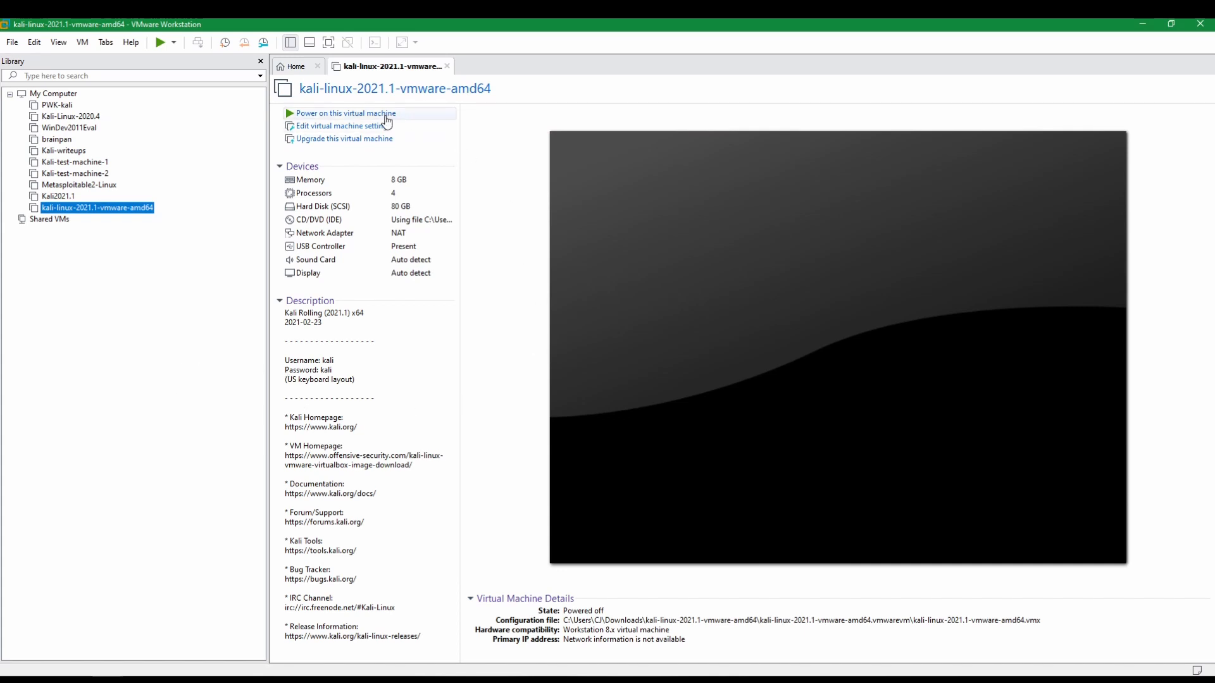
Step: Power on the Kali VM as copied, boot the default GRUB entry, and go full screen
left_click(324, 114)
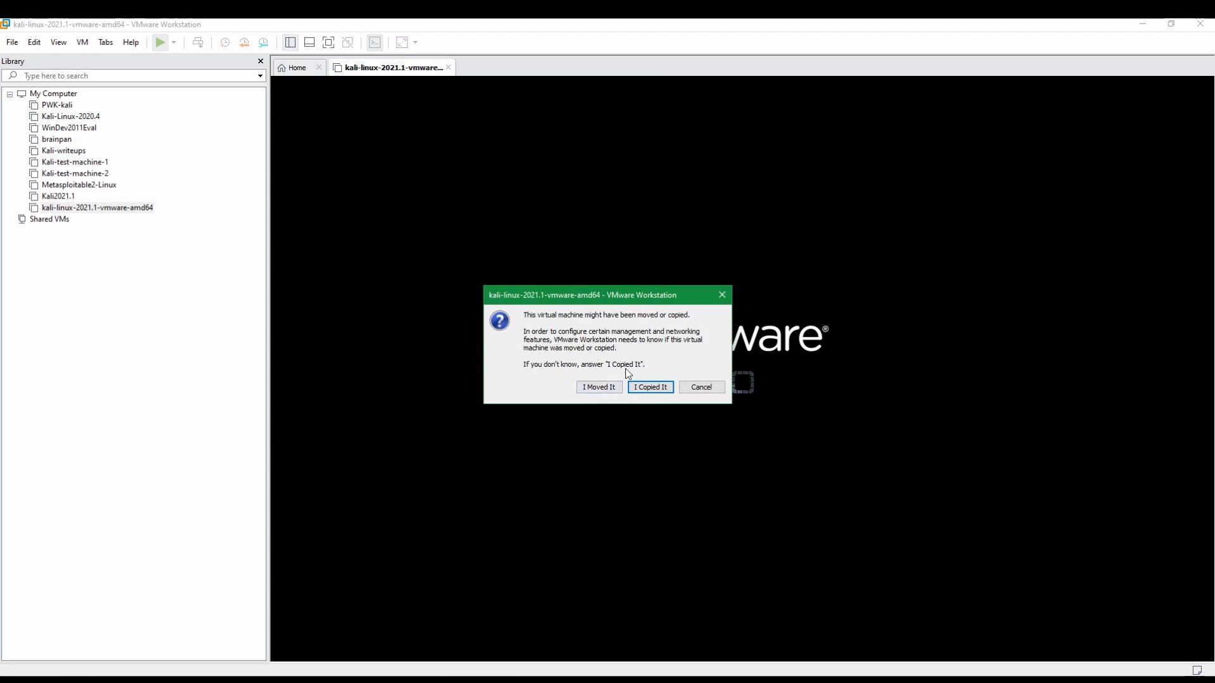
left_click(646, 386)
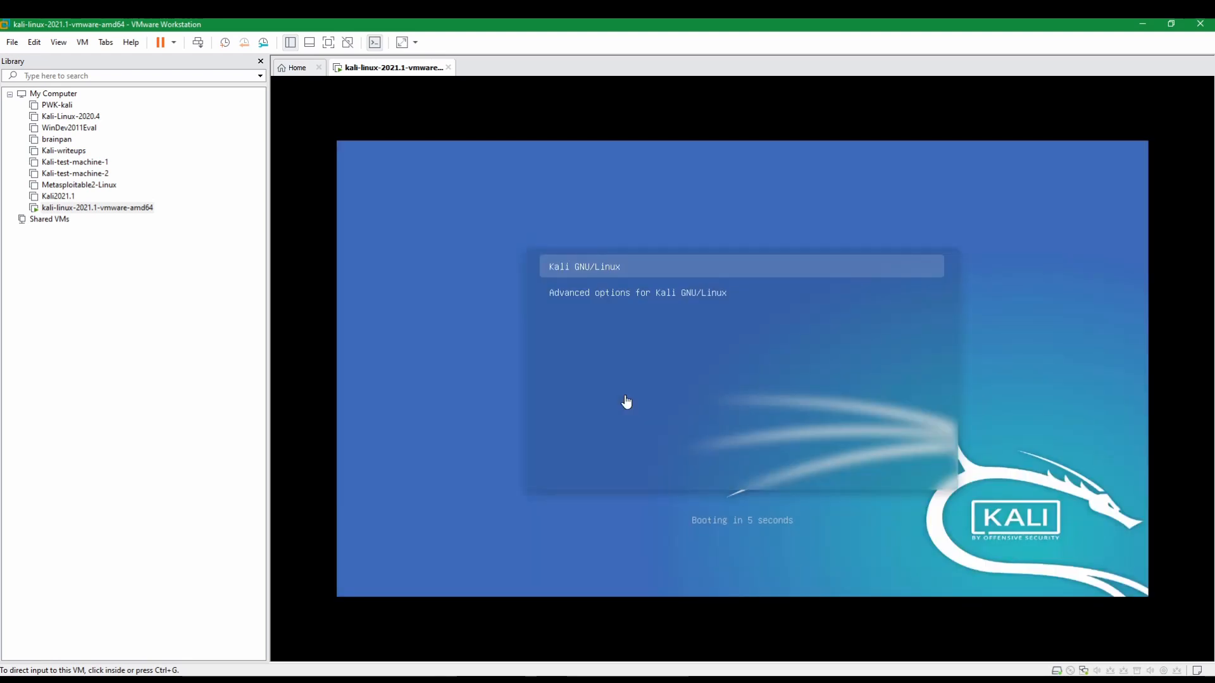
left_click(627, 403)
key("Return")
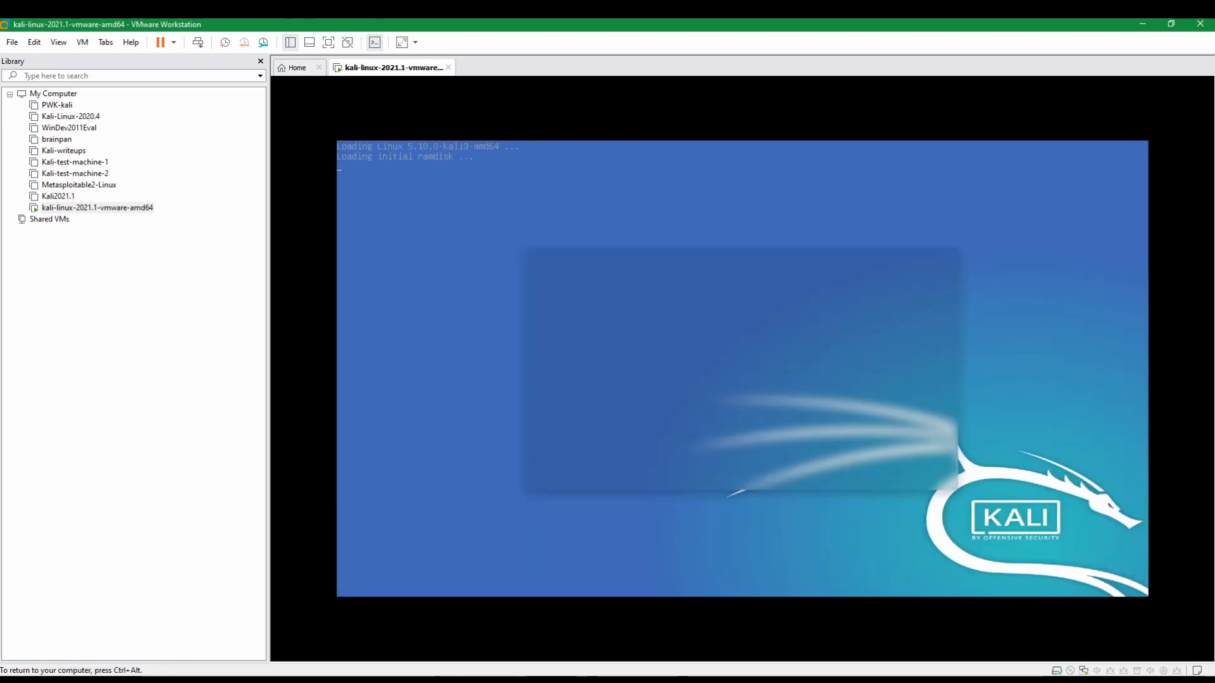
key("ctrl+alt")
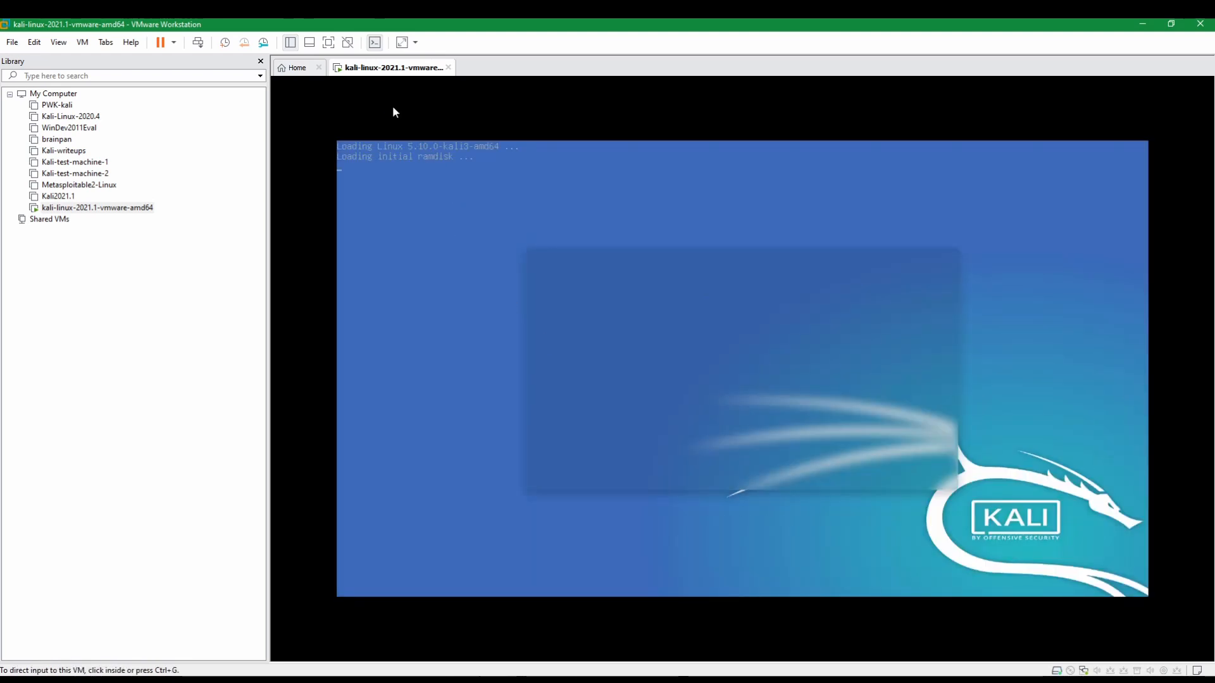
left_click(329, 43)
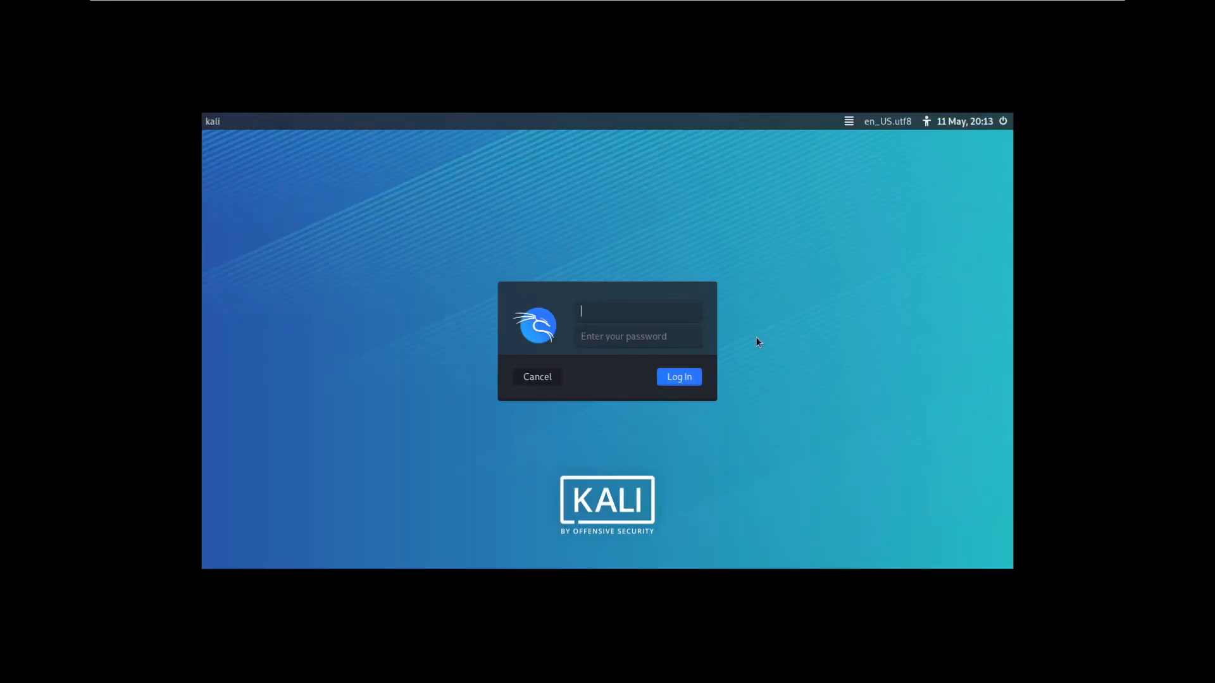
Step: Log in with the default Kali username and password, then toggle full screen off and on
type("kali")
key("Tab")
type("kali")
key("Return")
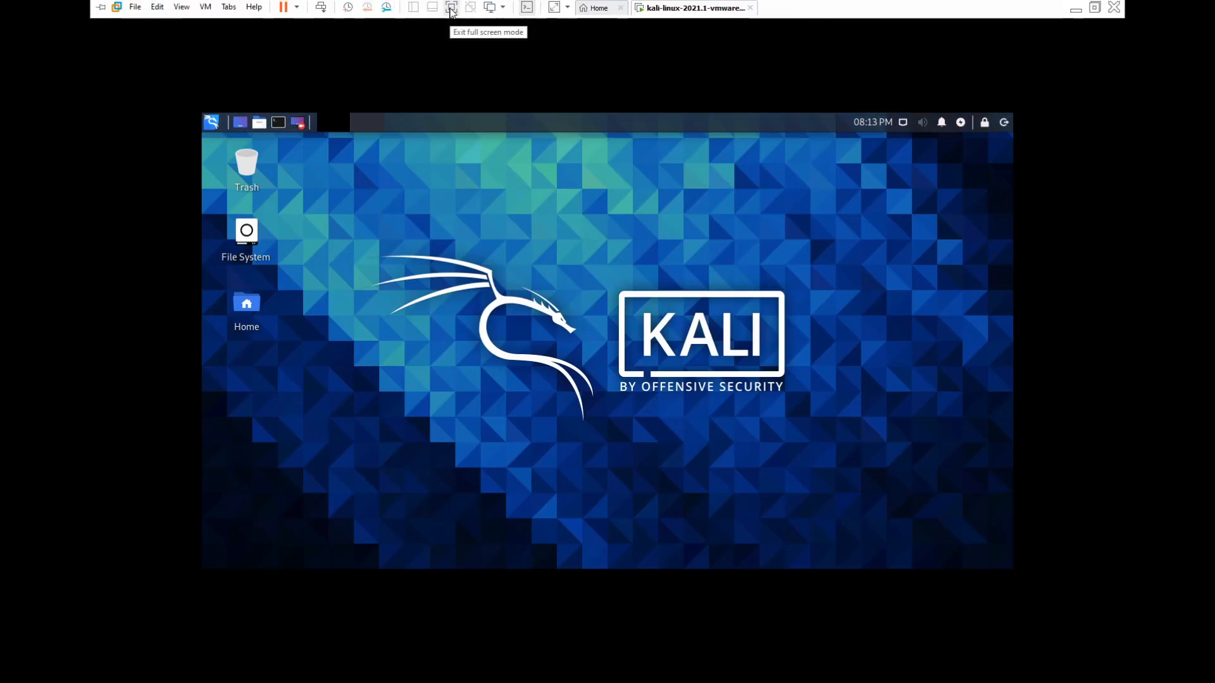
left_click(453, 13)
left_click(330, 42)
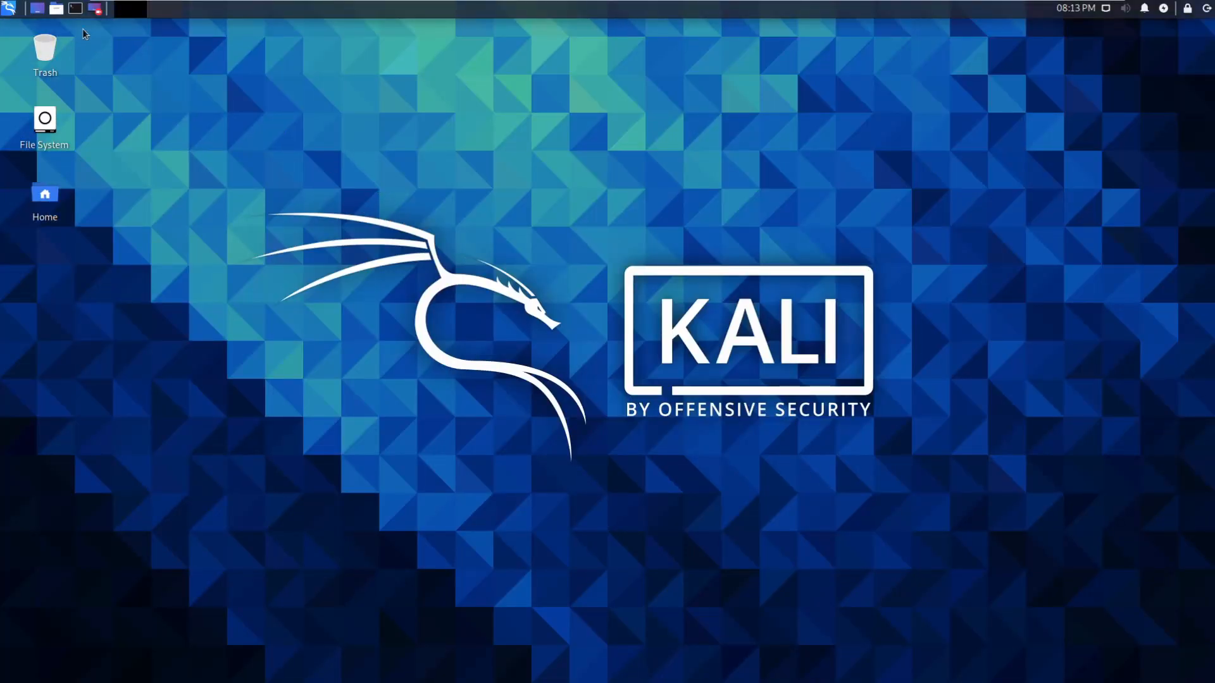
Step: Set the desktop wallpaper to the blue dragon-on-circle image in Desktop Settings
right_click(331, 199)
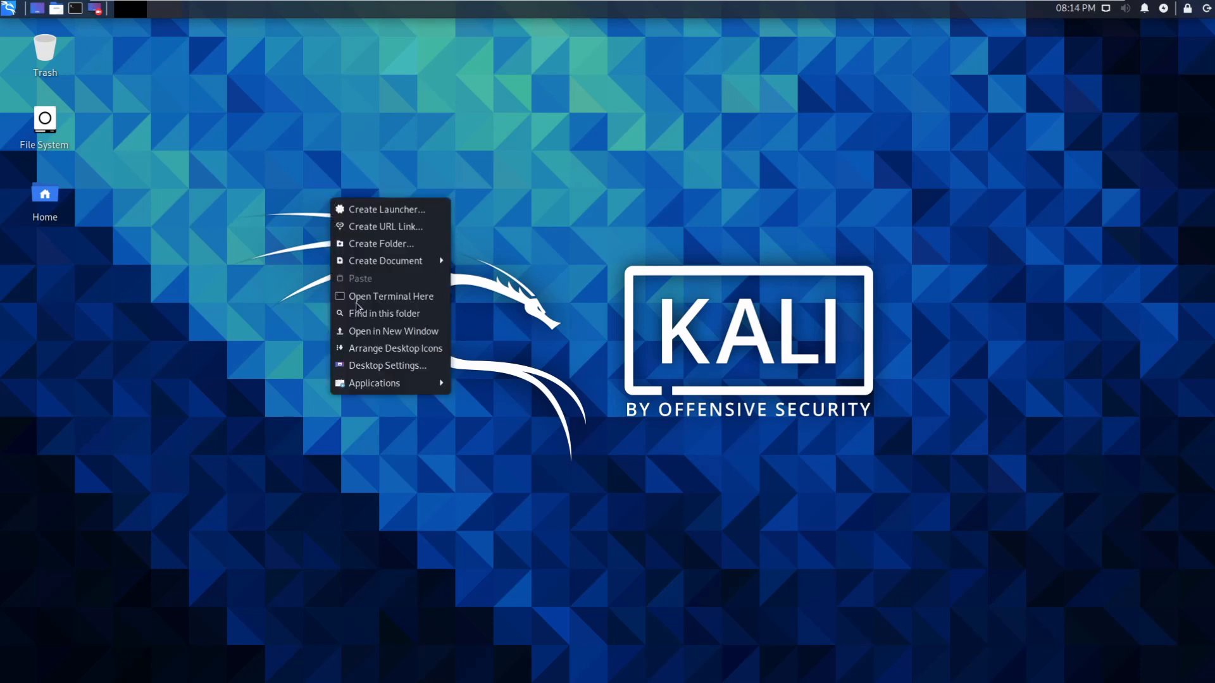
left_click(381, 367)
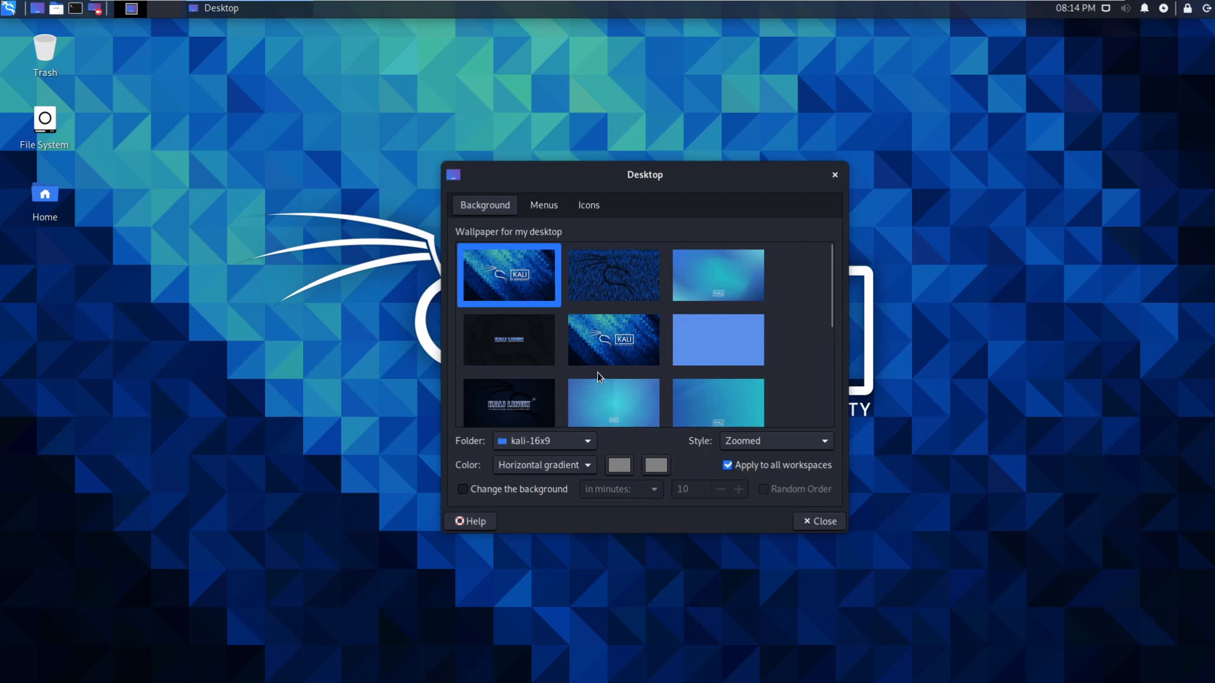
scroll(598, 372, "down", 5)
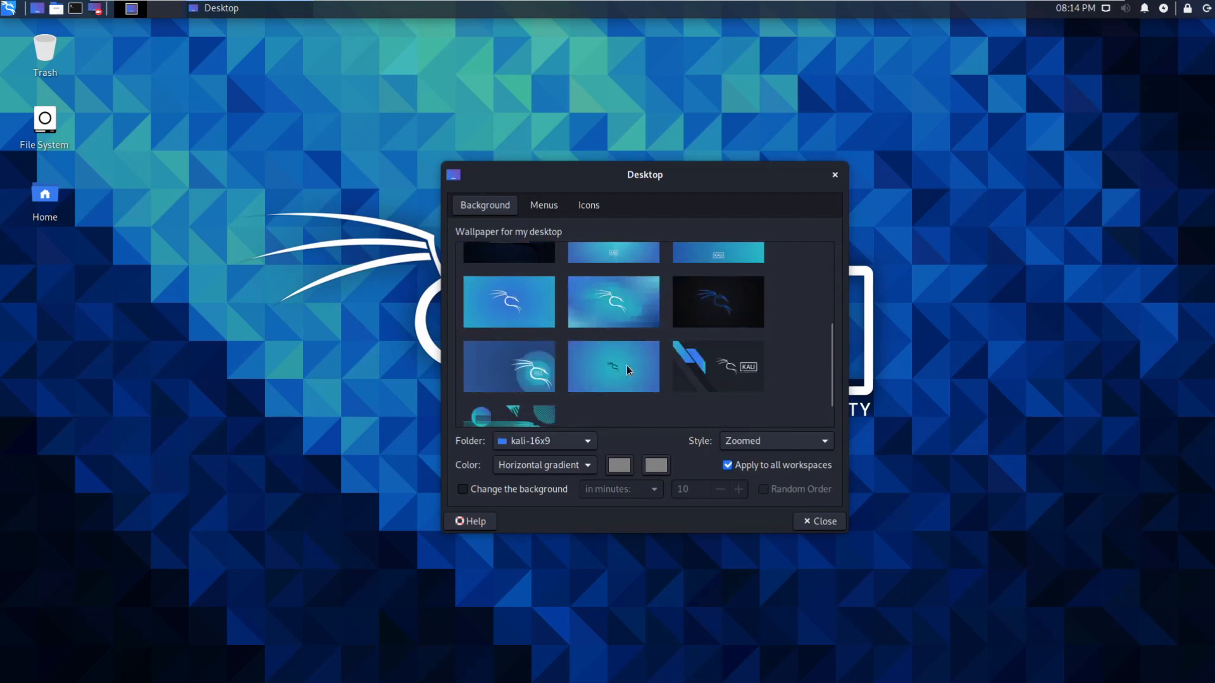
left_click(509, 370)
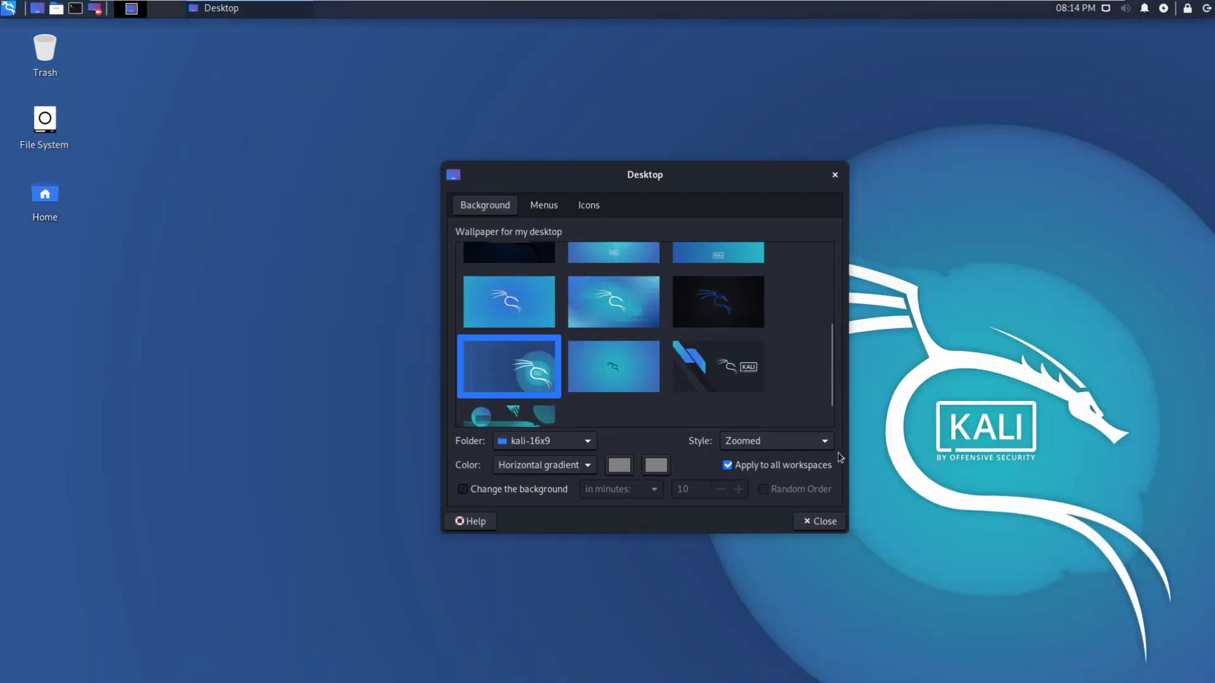
left_click(834, 176)
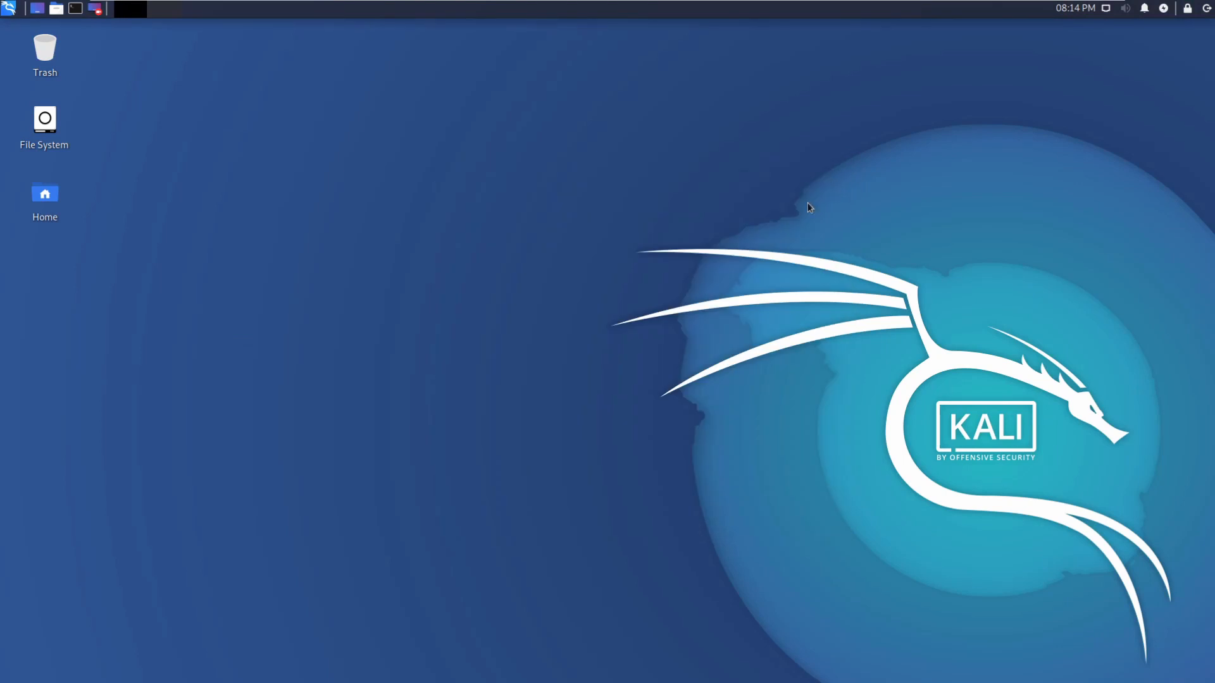
Step: Run 'sudo apt update && sudo apt full-upgrade -y' in an enlarged, maximized terminal, entering the sudo password
left_click(76, 12)
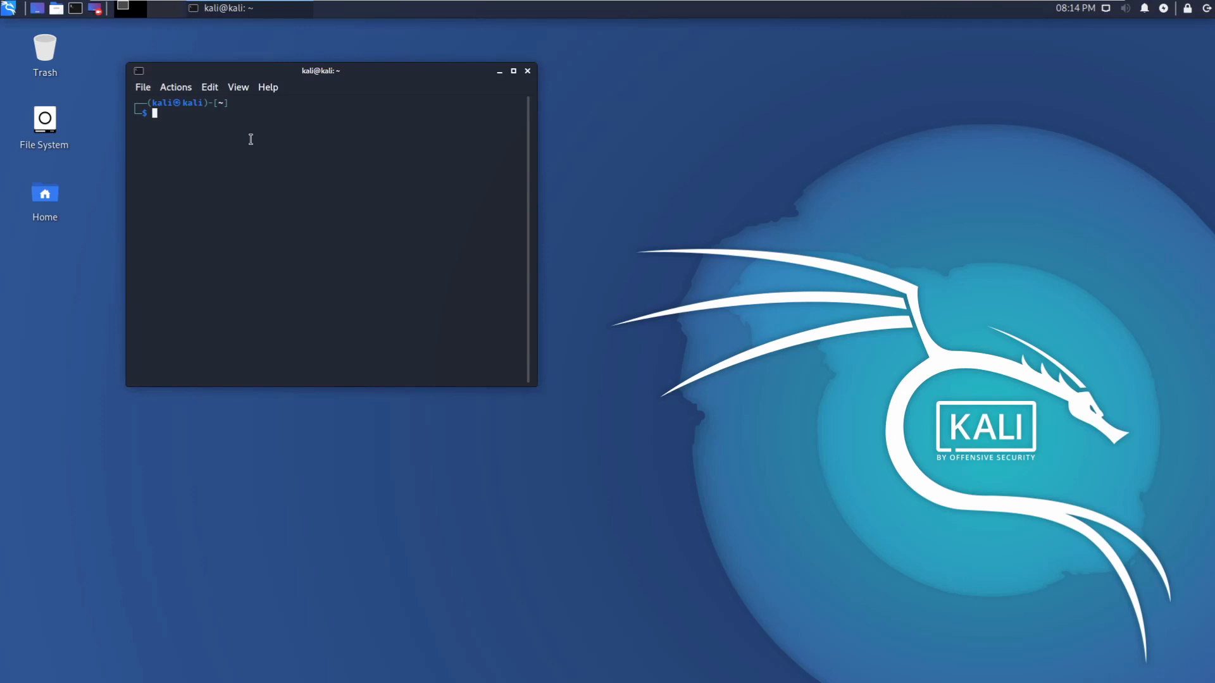
key("ctrl+plus")
key("ctrl+plus")
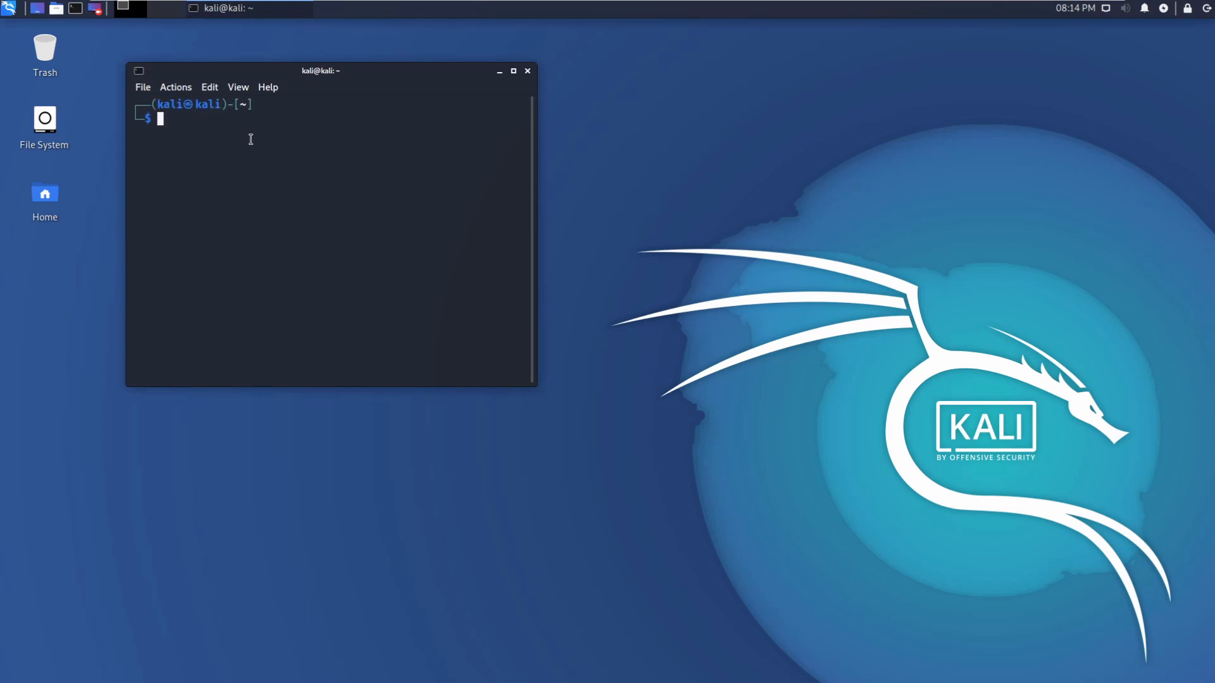
type("sudo apt update && sudo apt full")
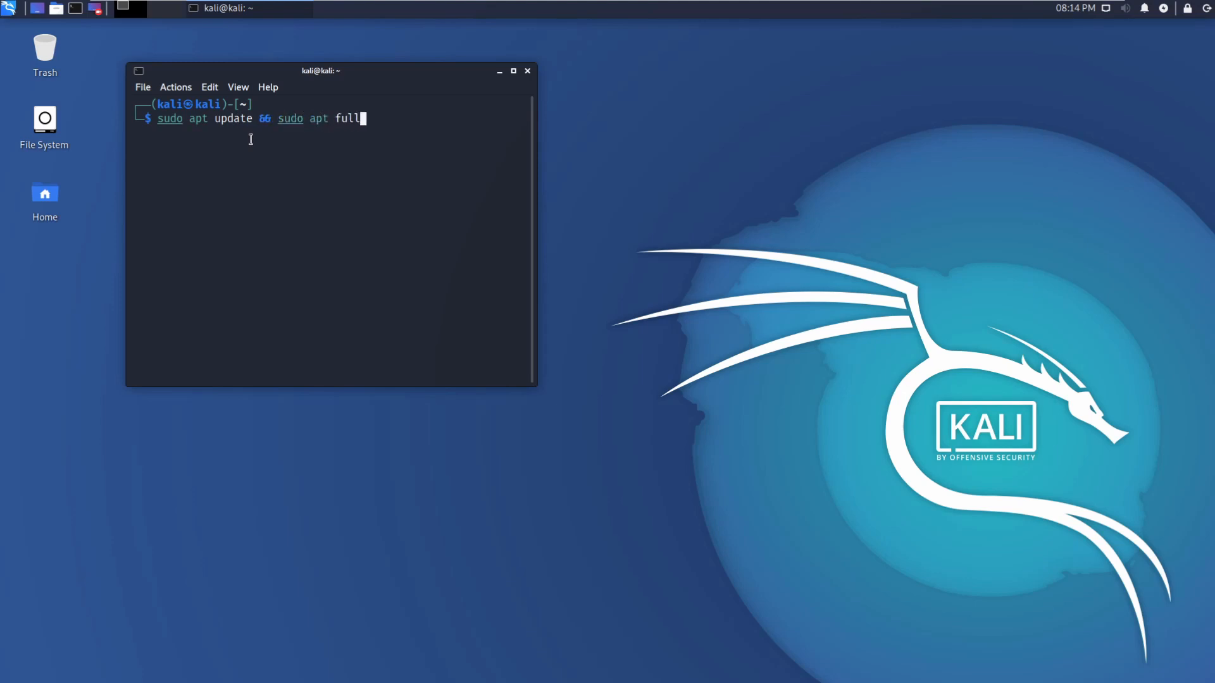
type("-upgrade -y")
key("Return")
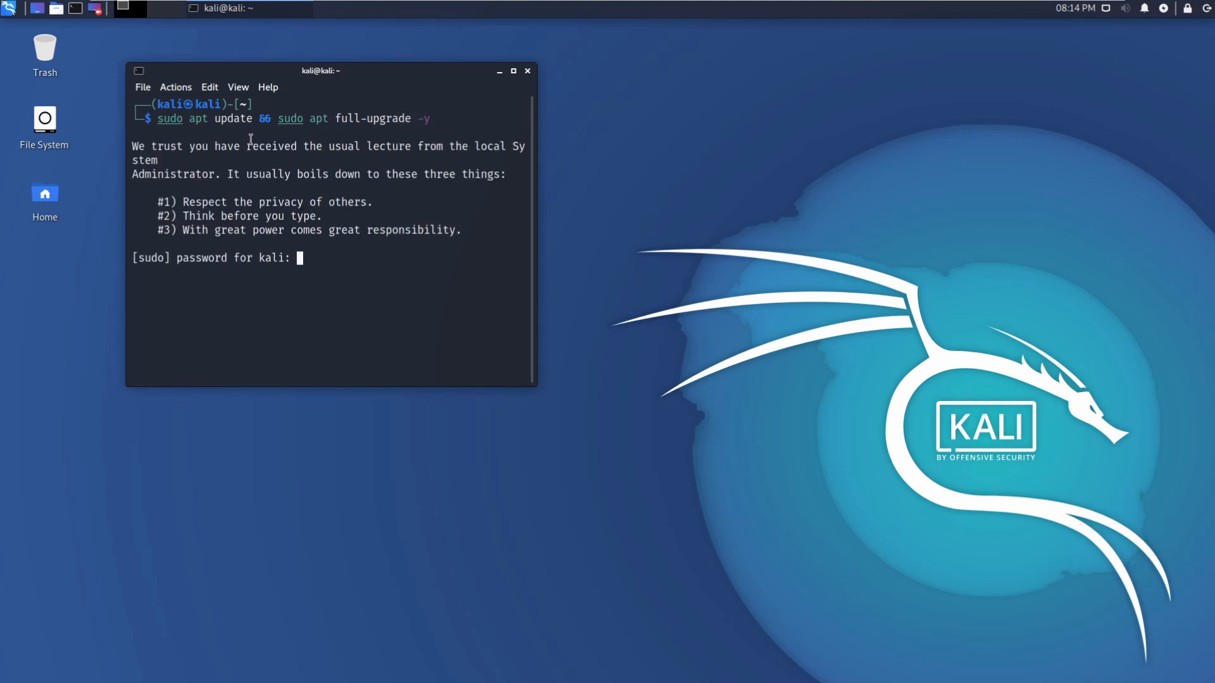
type("kali")
key("Return")
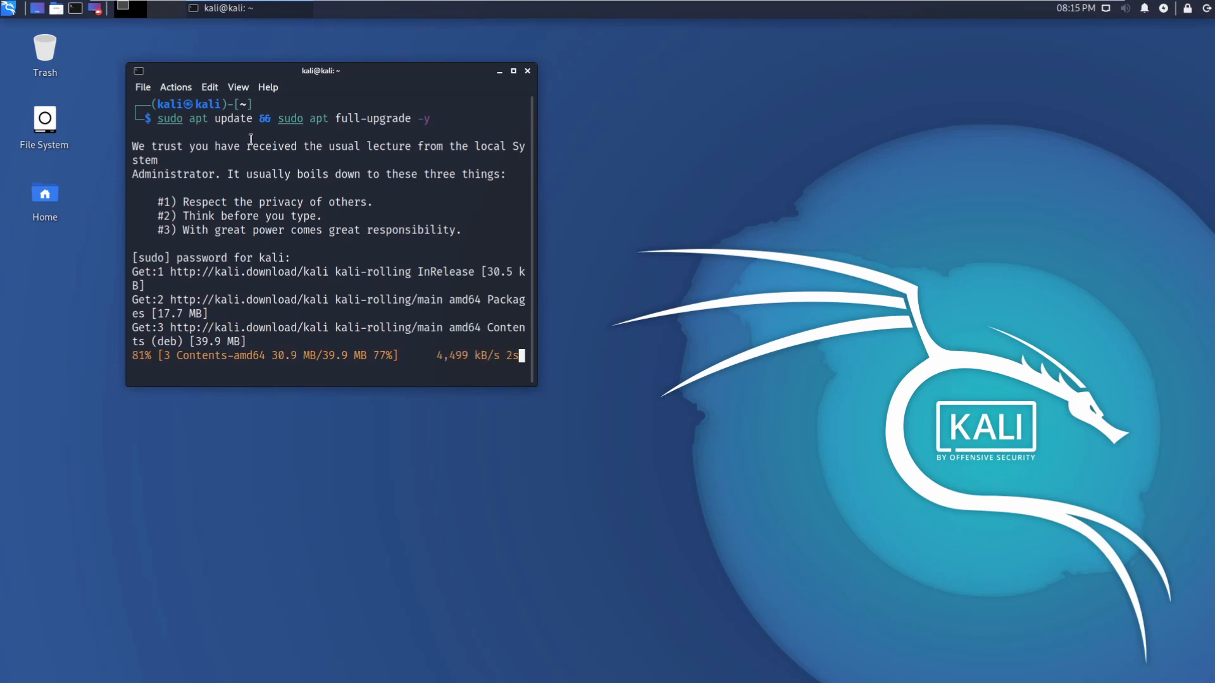
left_click(514, 72)
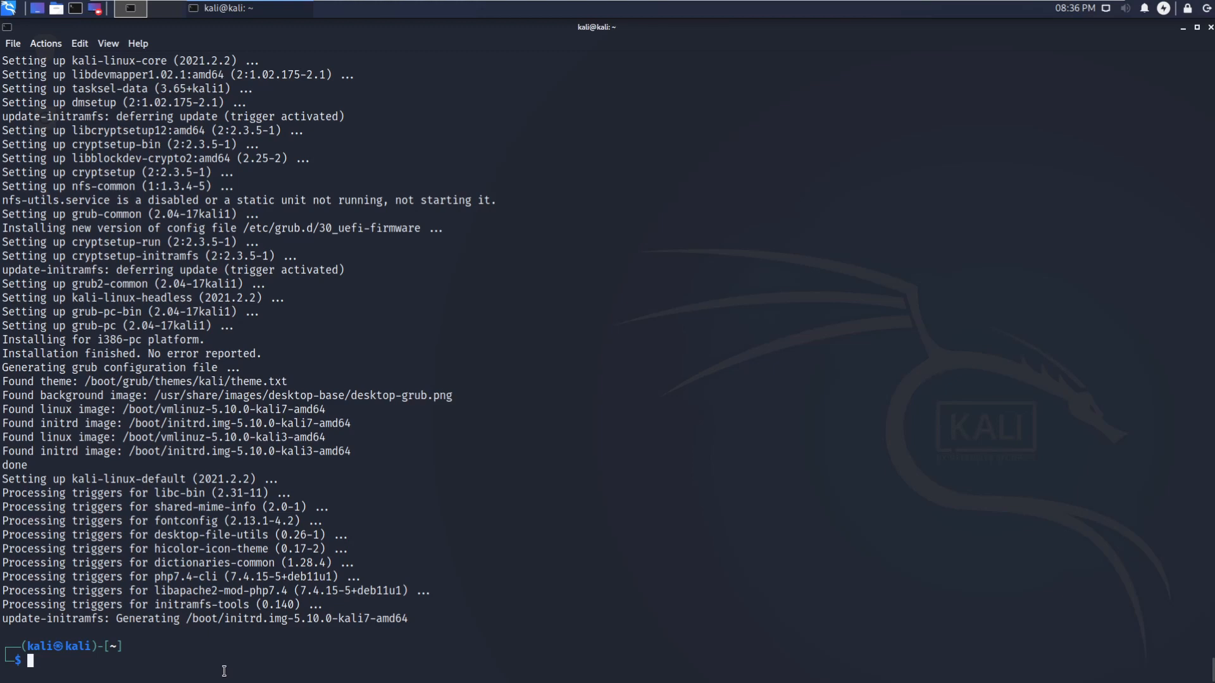
Step: Clear the terminal, then make history unlimited and open new terminals in the current directory
type("clear")
key("Return")
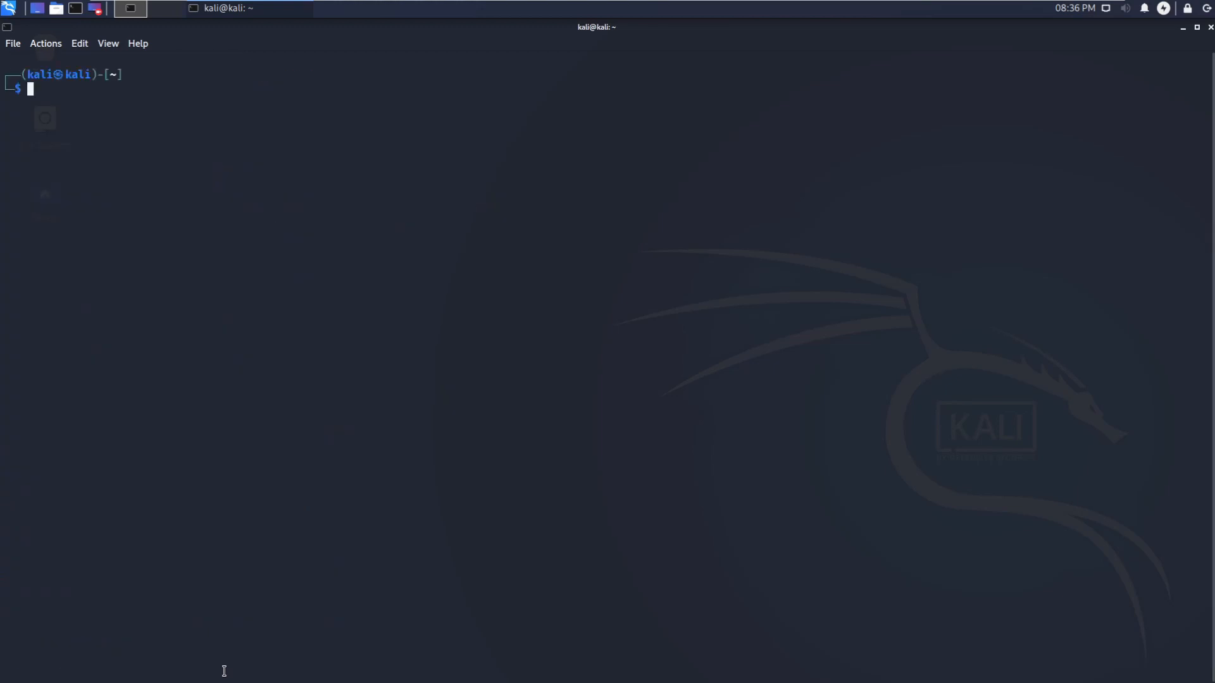
right_click(195, 407)
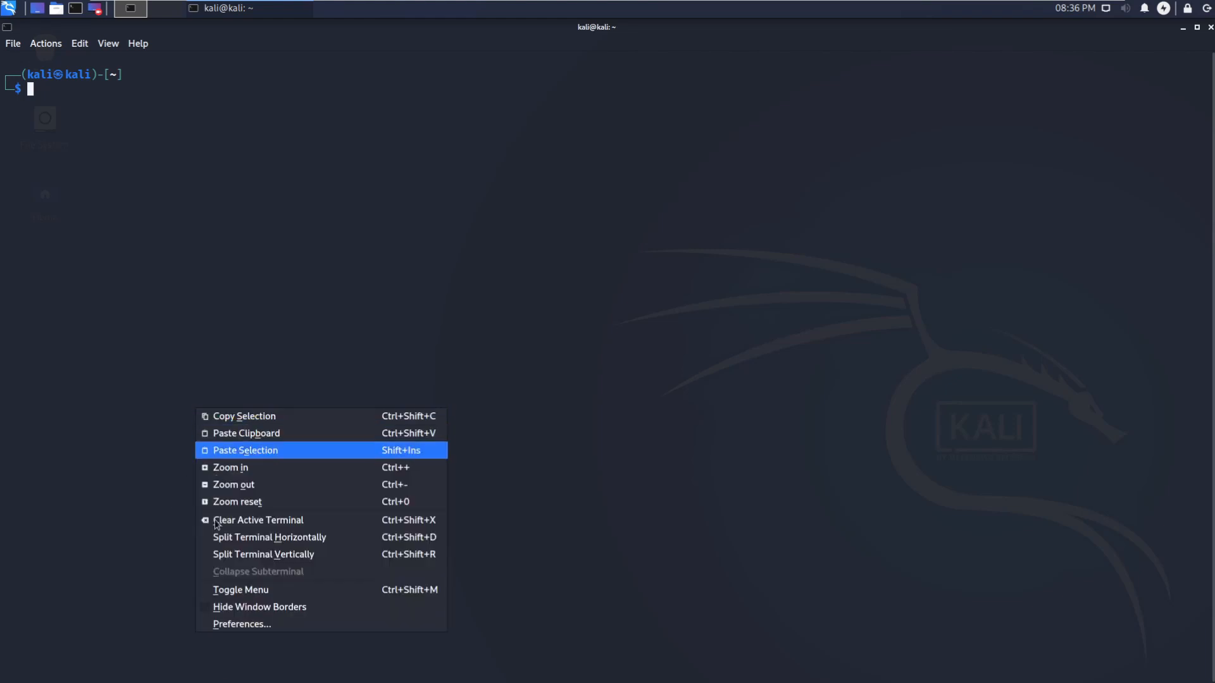
left_click(227, 621)
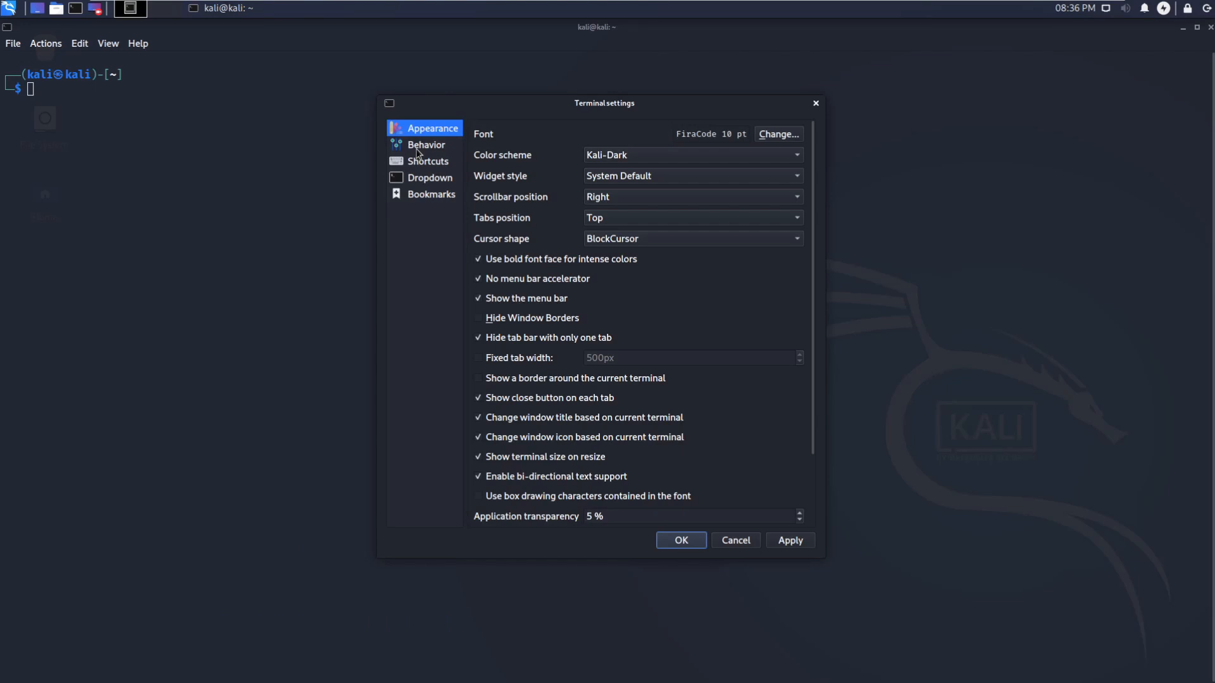
left_click(417, 152)
left_click(487, 177)
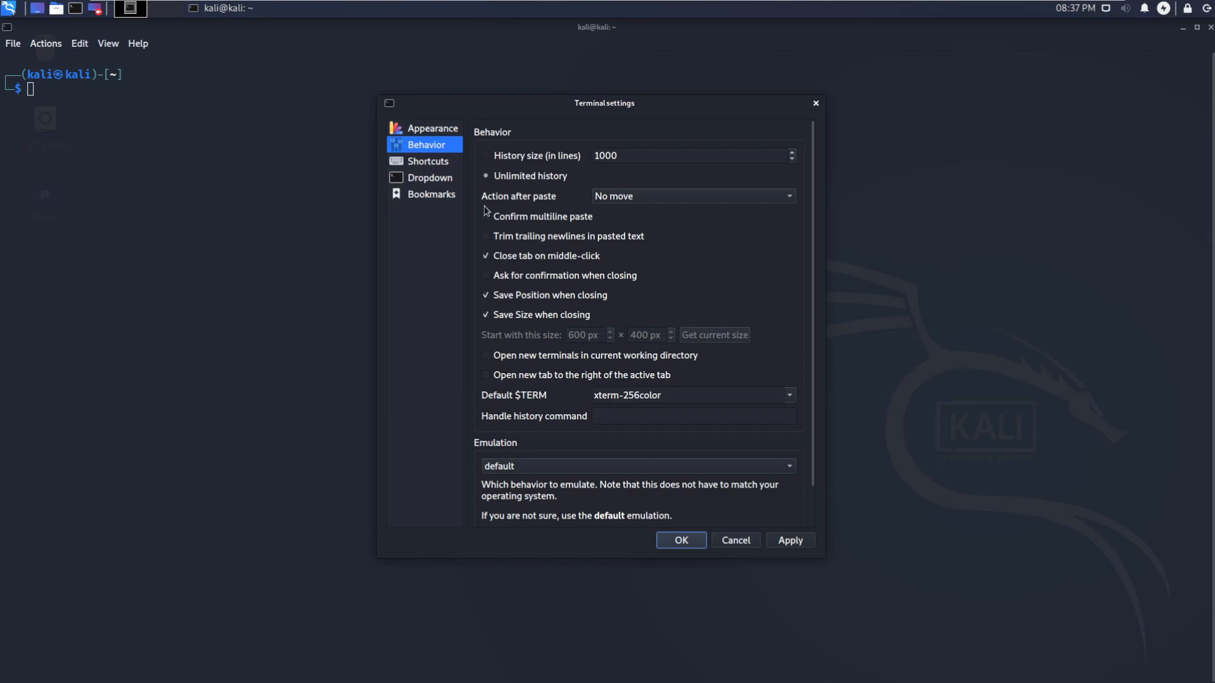
scroll(491, 218, "down", 1)
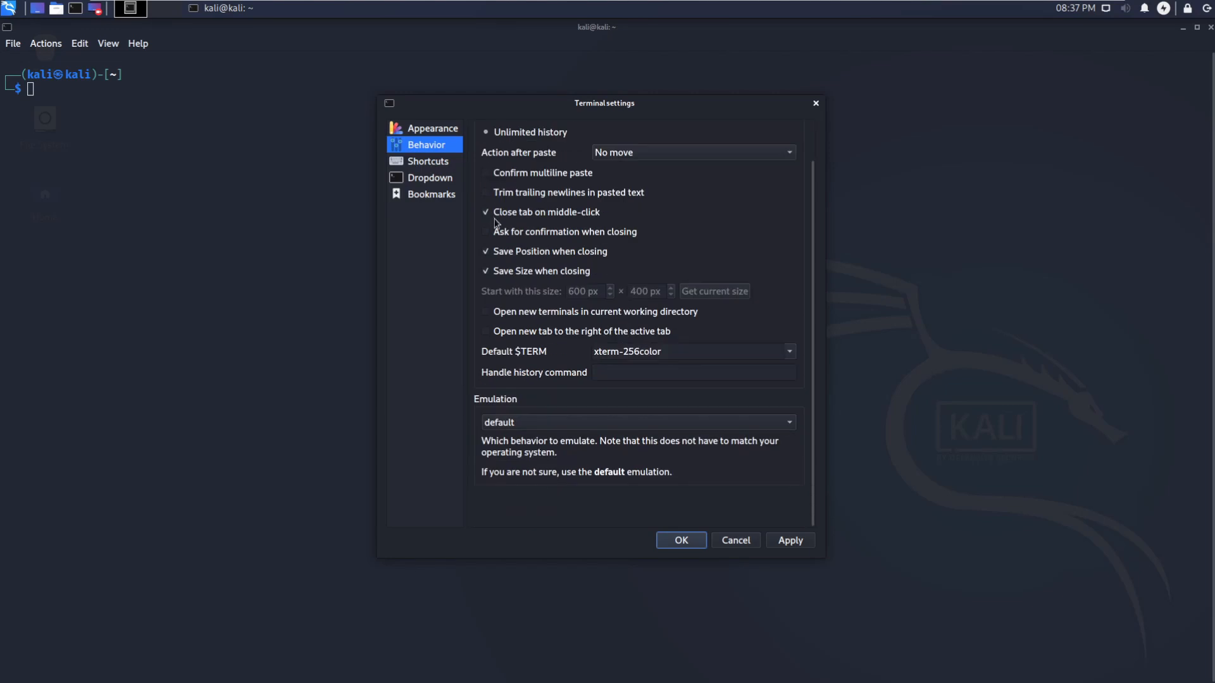
left_click(486, 312)
Step: Set QTerminal's application transparency to 0%, apply it, and close the settings
left_click(424, 166)
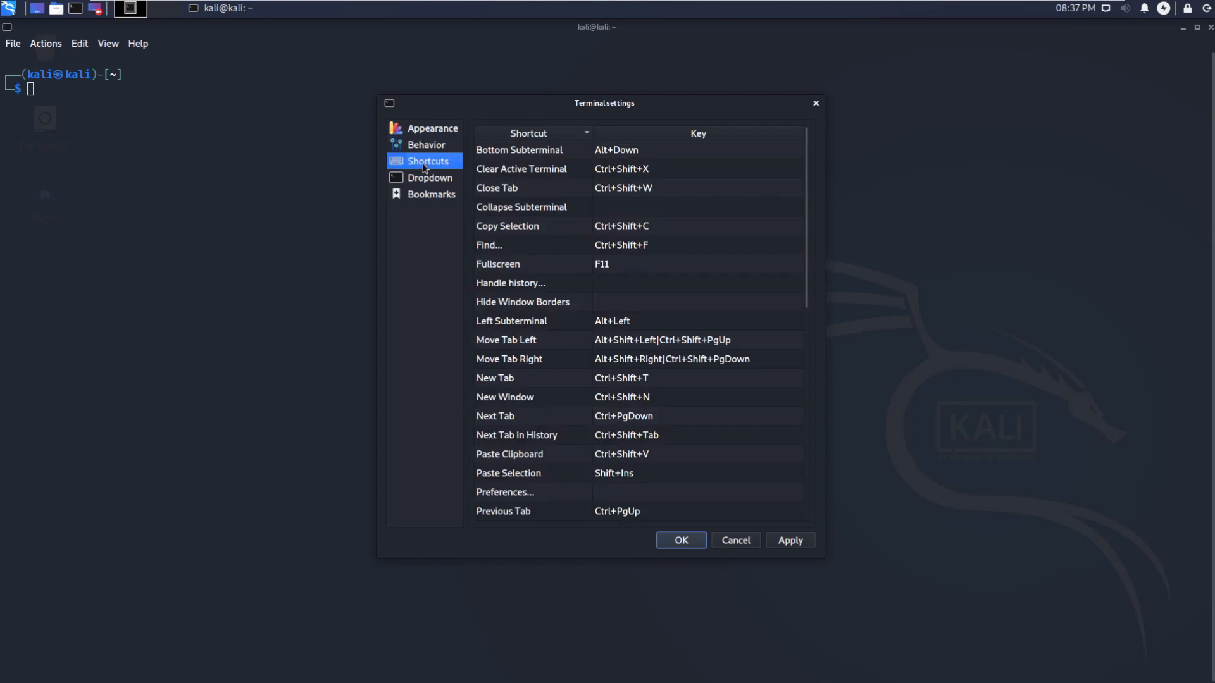
left_click(419, 137)
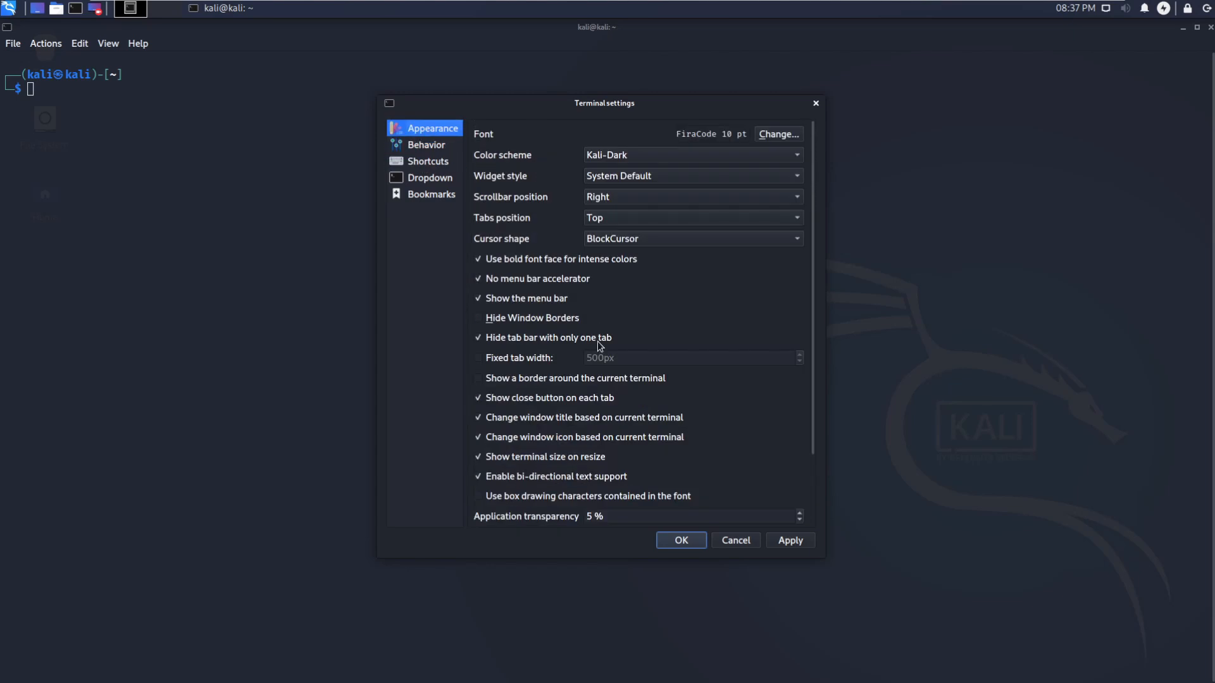
left_click(800, 520)
left_click(800, 520)
left_click(800, 519)
left_click(800, 519)
left_click(800, 520)
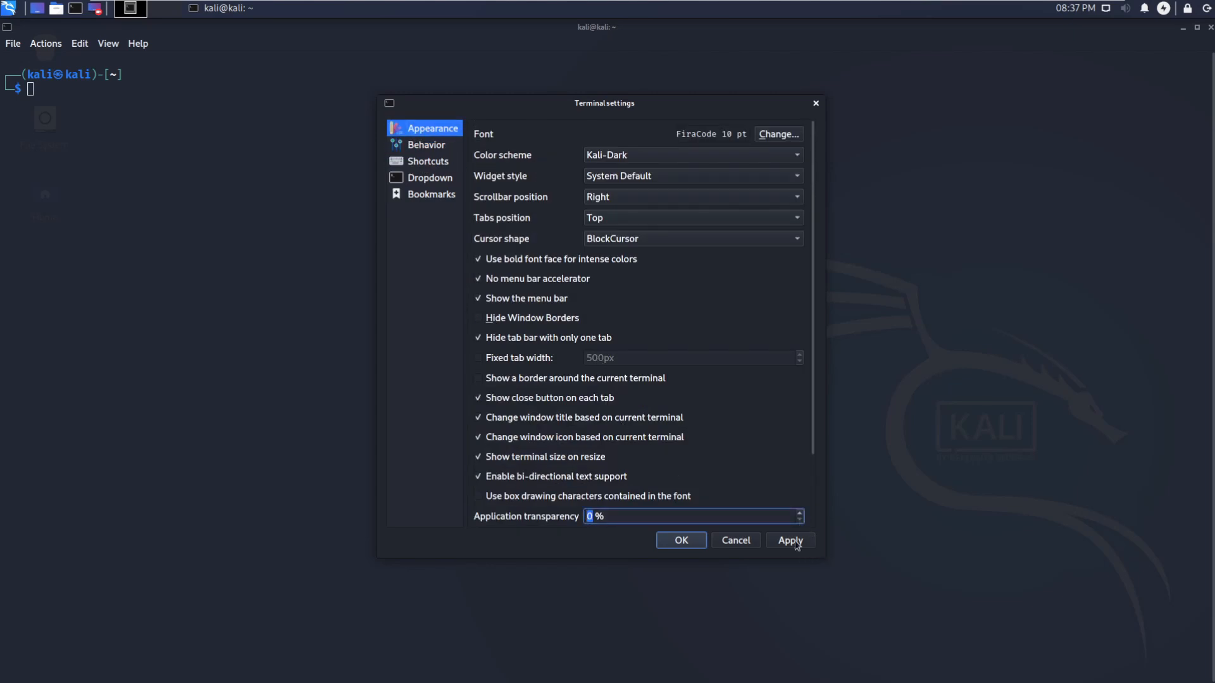
left_click(790, 541)
left_click(431, 146)
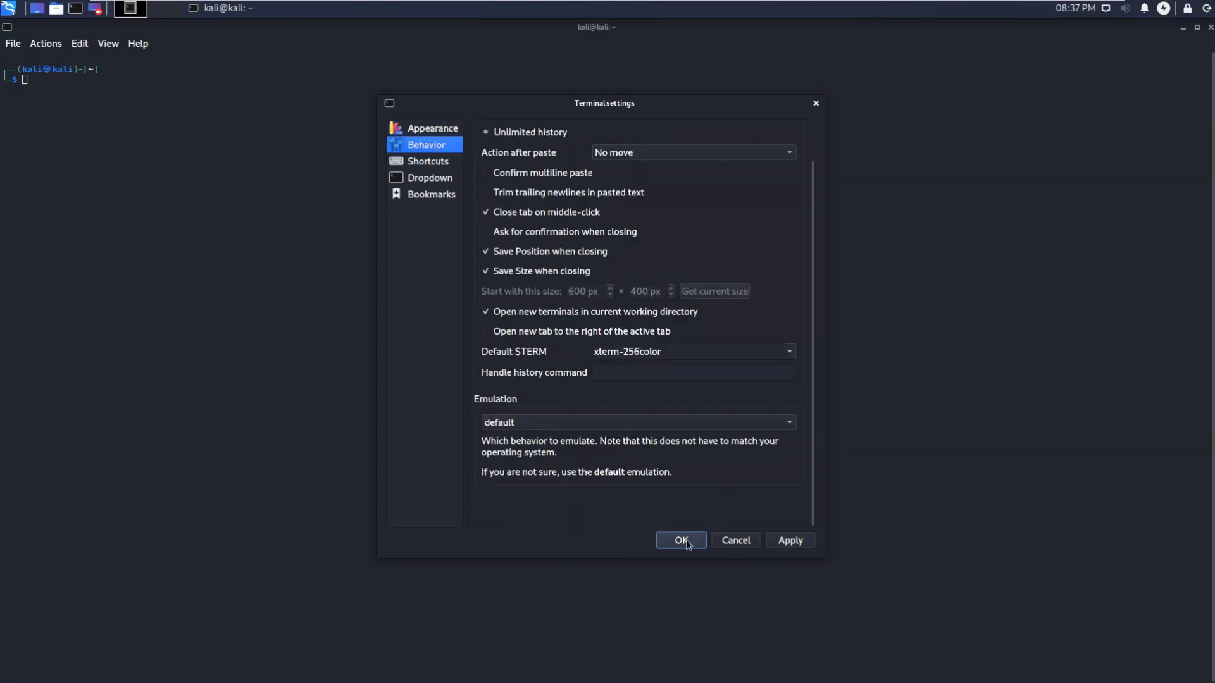
left_click(729, 541)
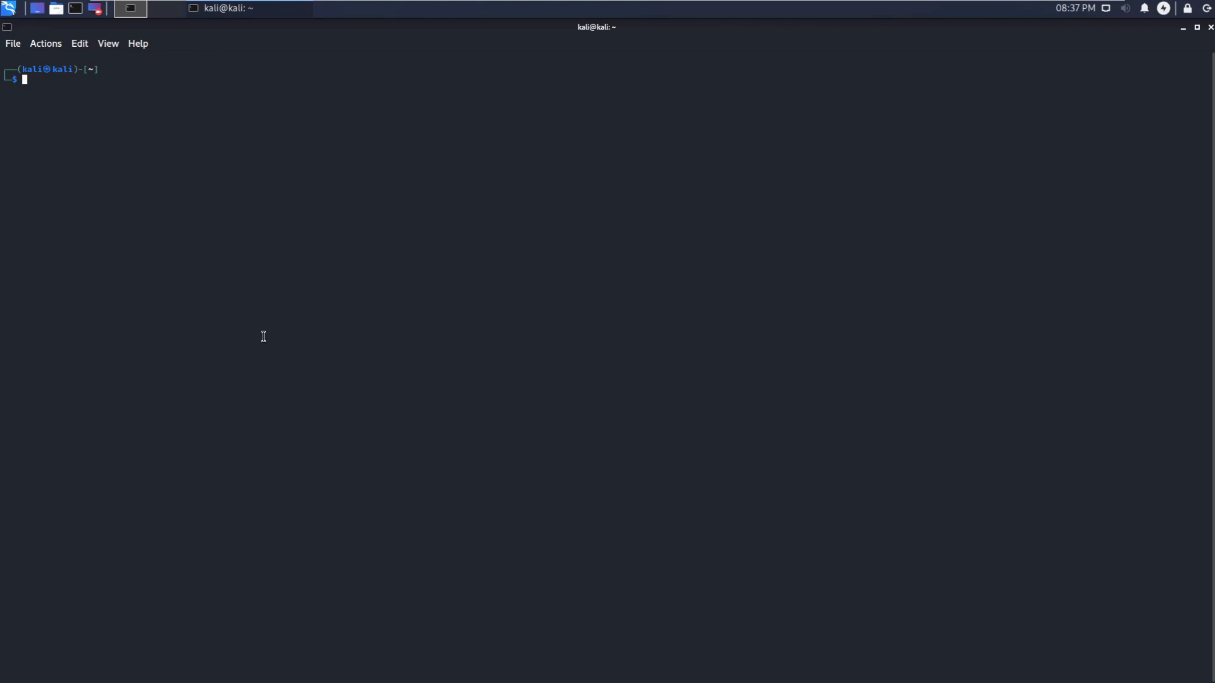
Step: Change the root password with 'sudo passwd root'
type("sudo")
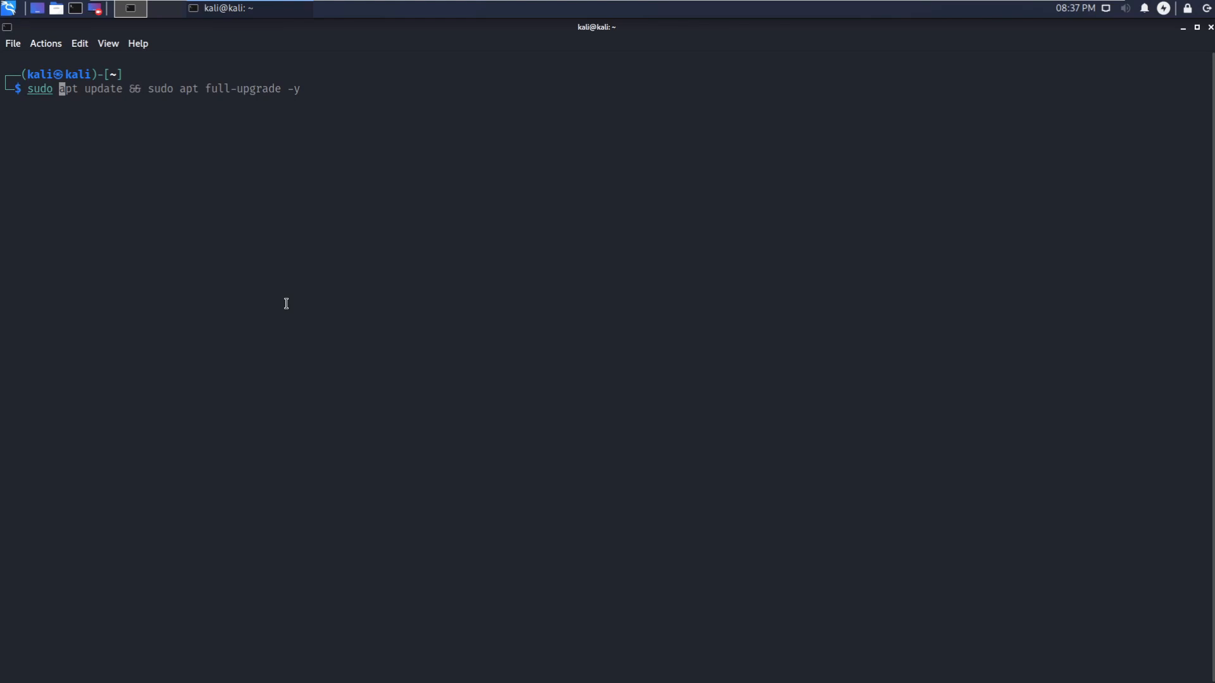
type(" passwd ")
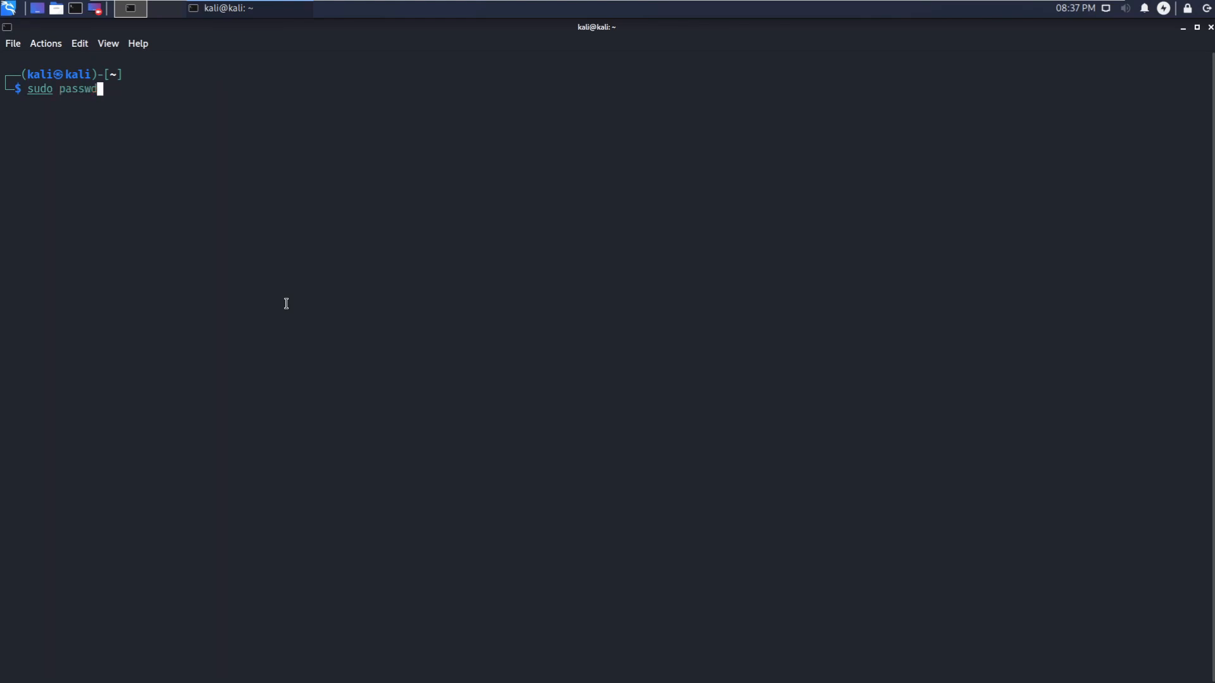
type("root")
key("Return")
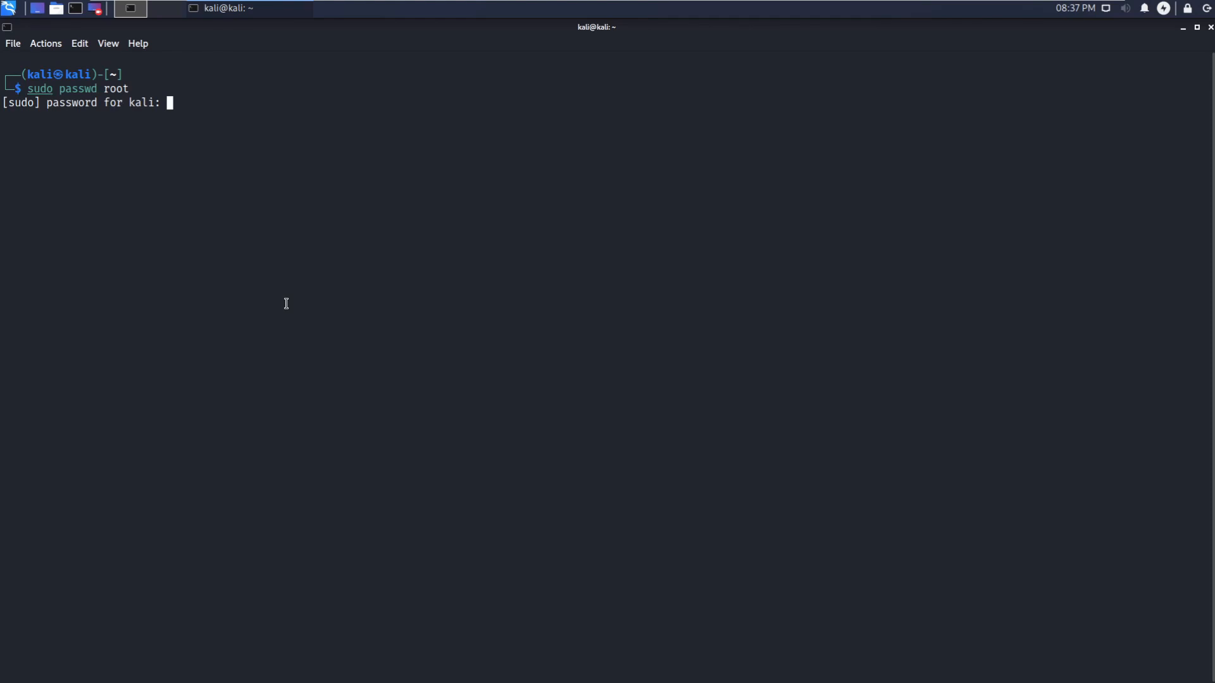
key("Return")
key("Return")
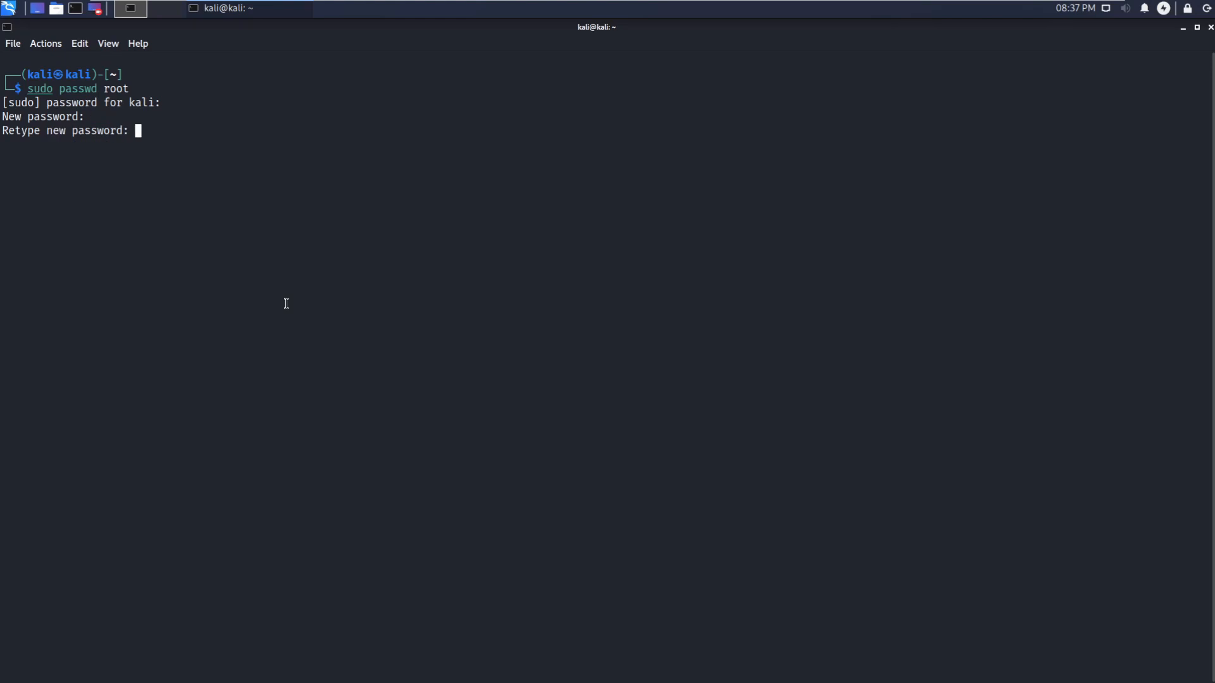
key("Return")
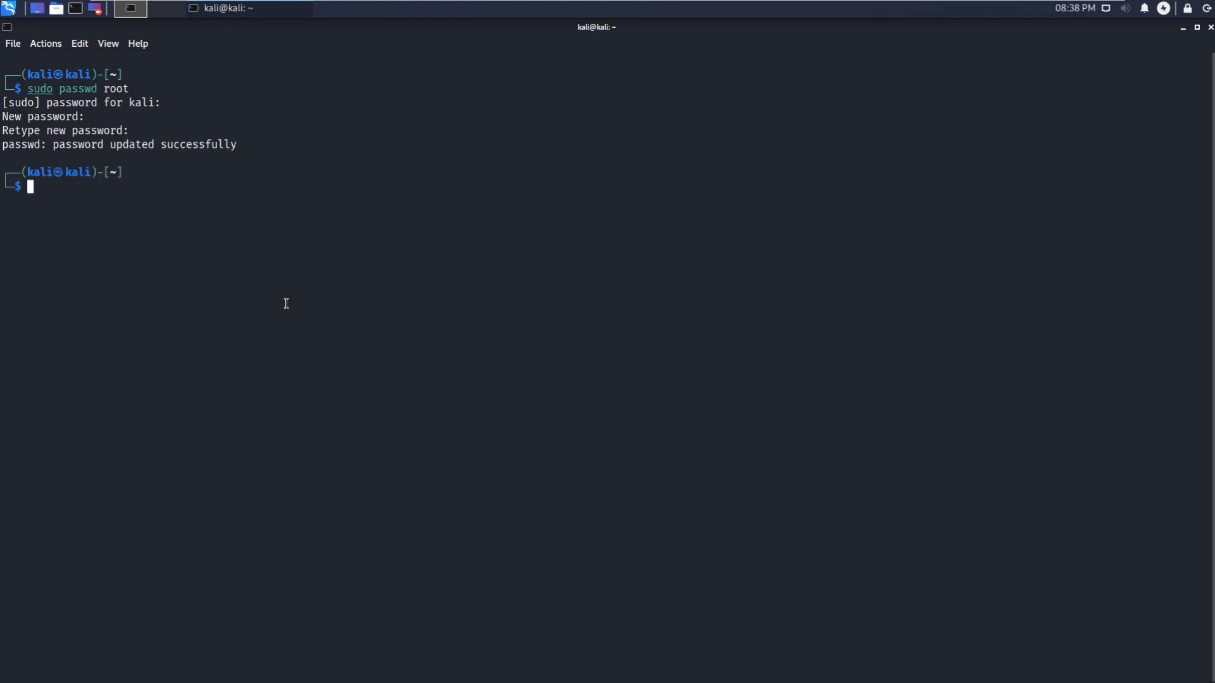
Step: Change the current user's password with passwd, then clear and close the terminal
type("passwd")
key("Return")
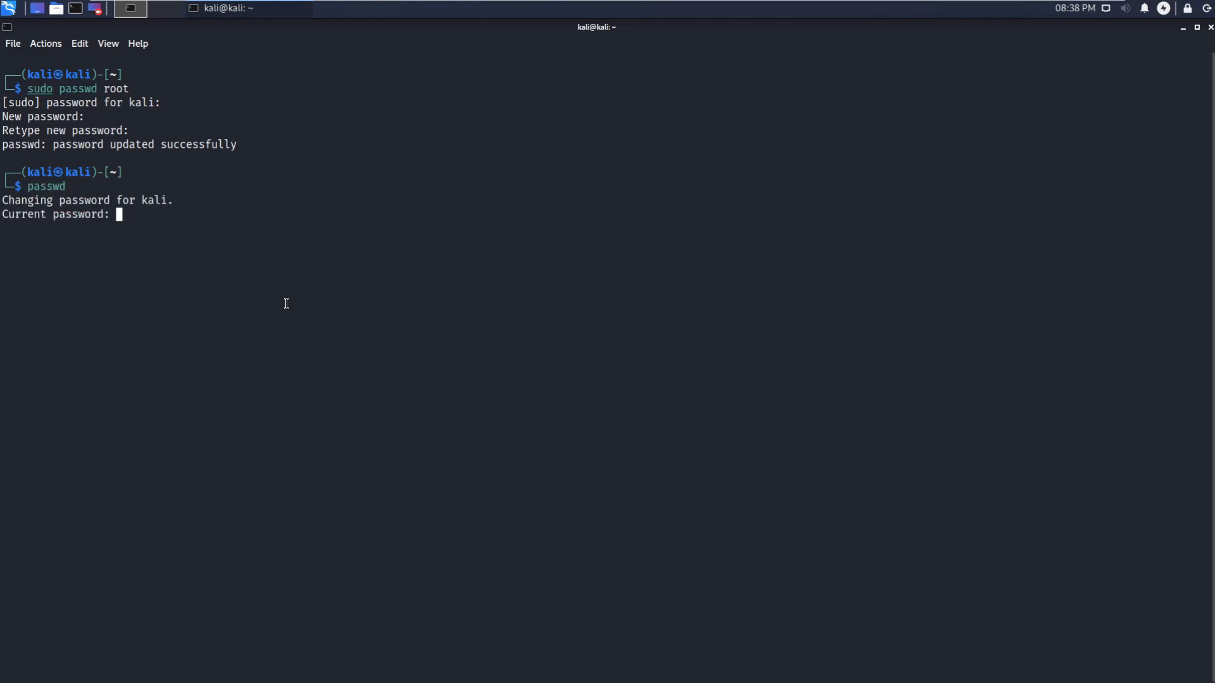
key("Return")
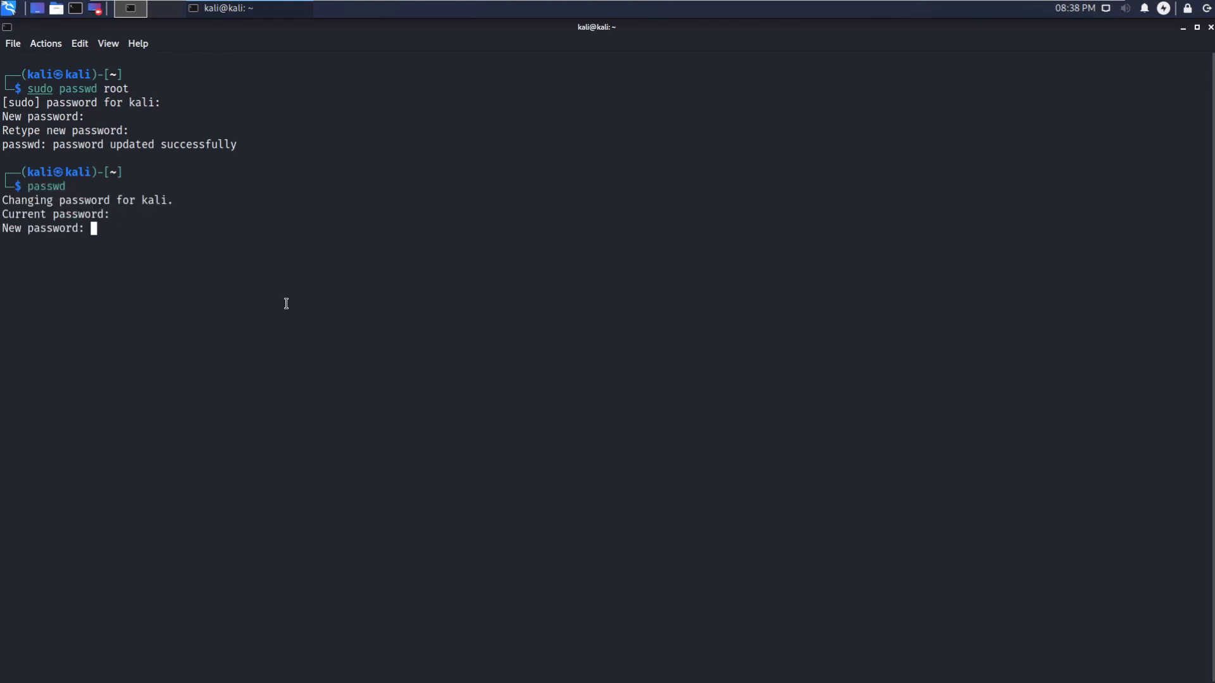
key("Return")
key("Return")
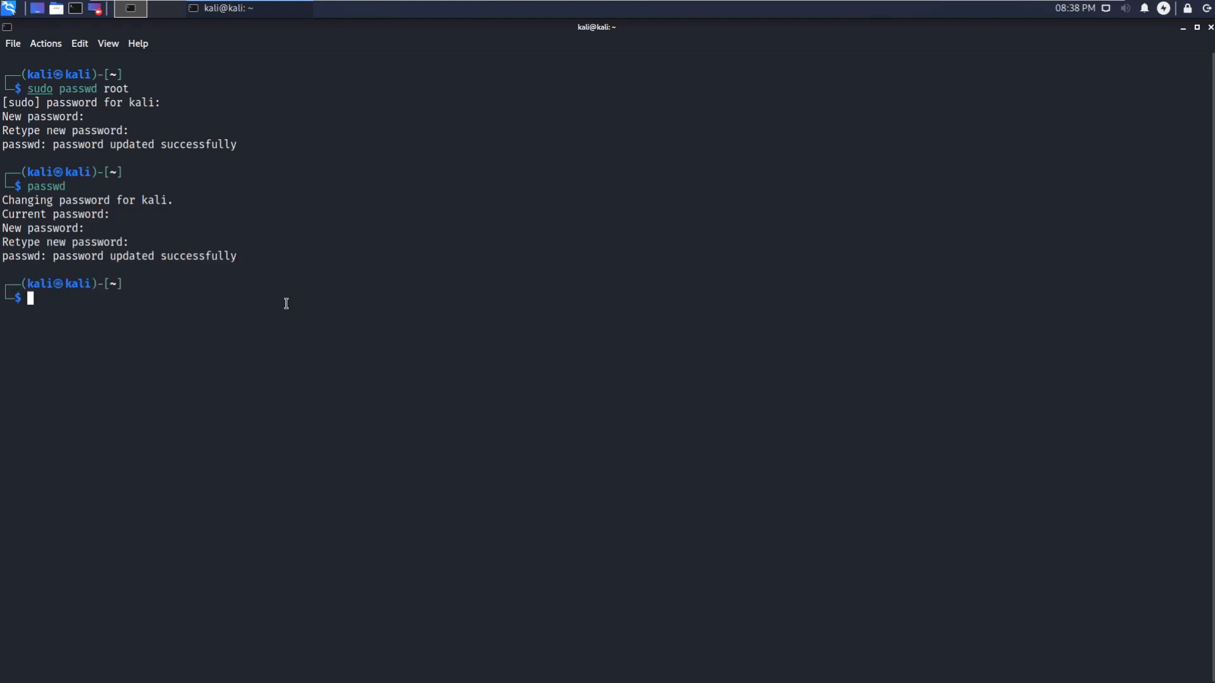
type("clear")
key("Return")
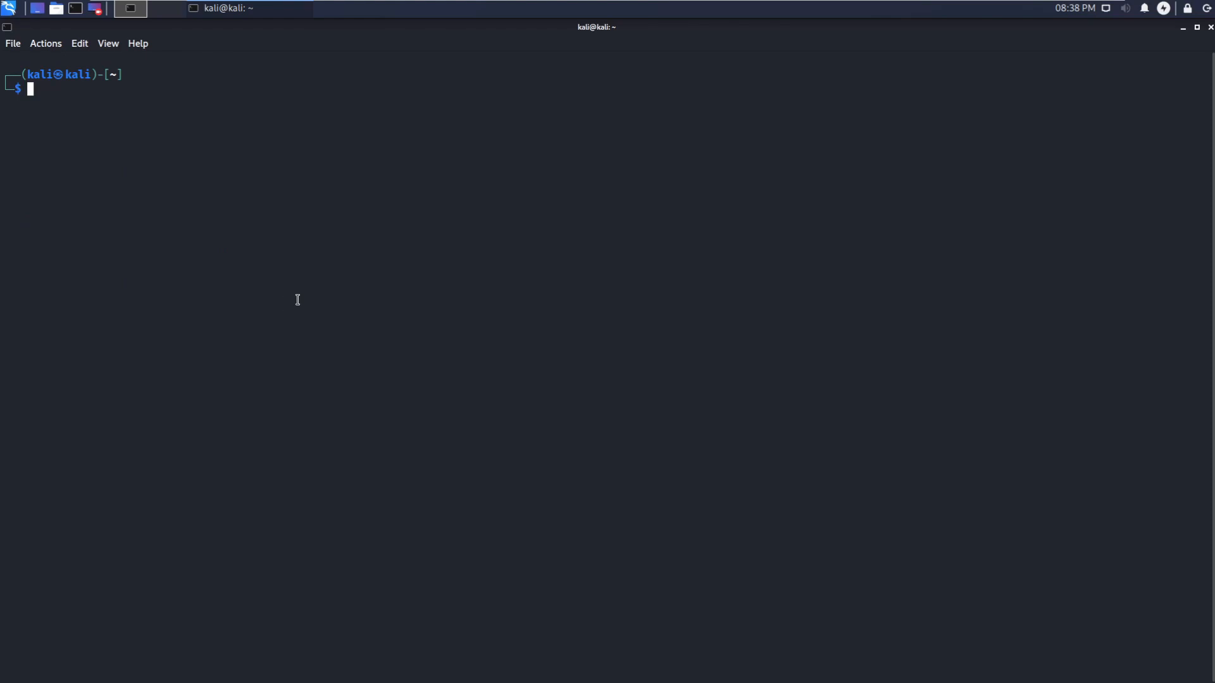
left_click(1211, 28)
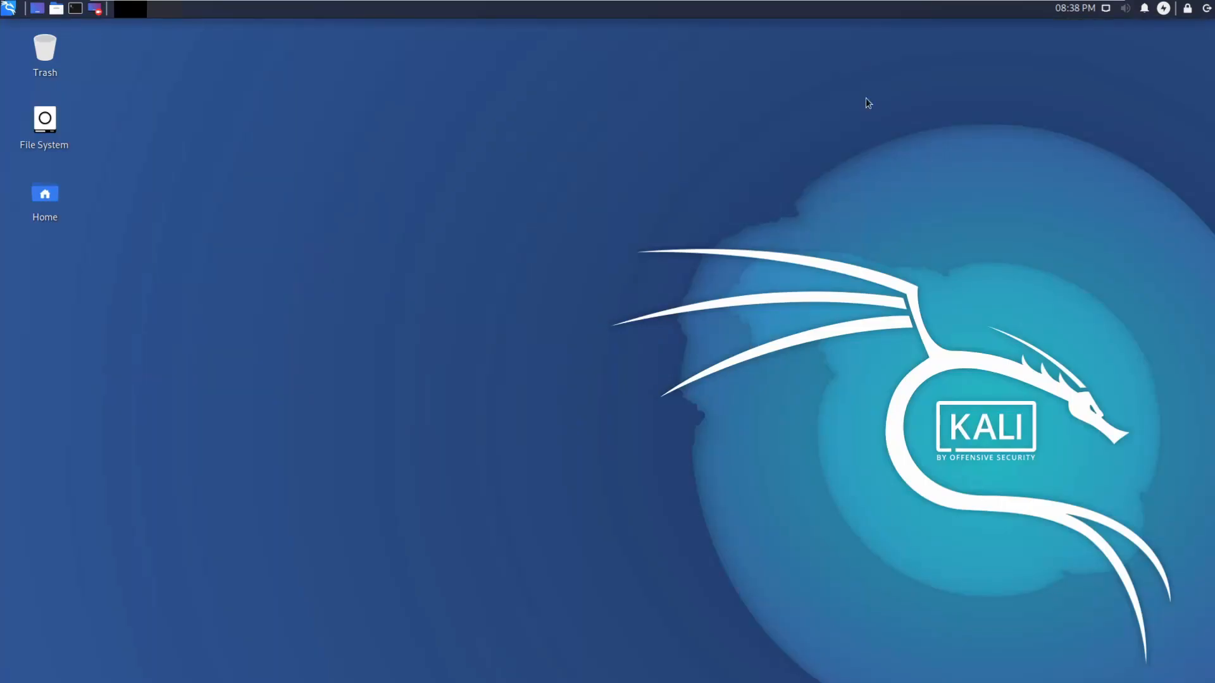